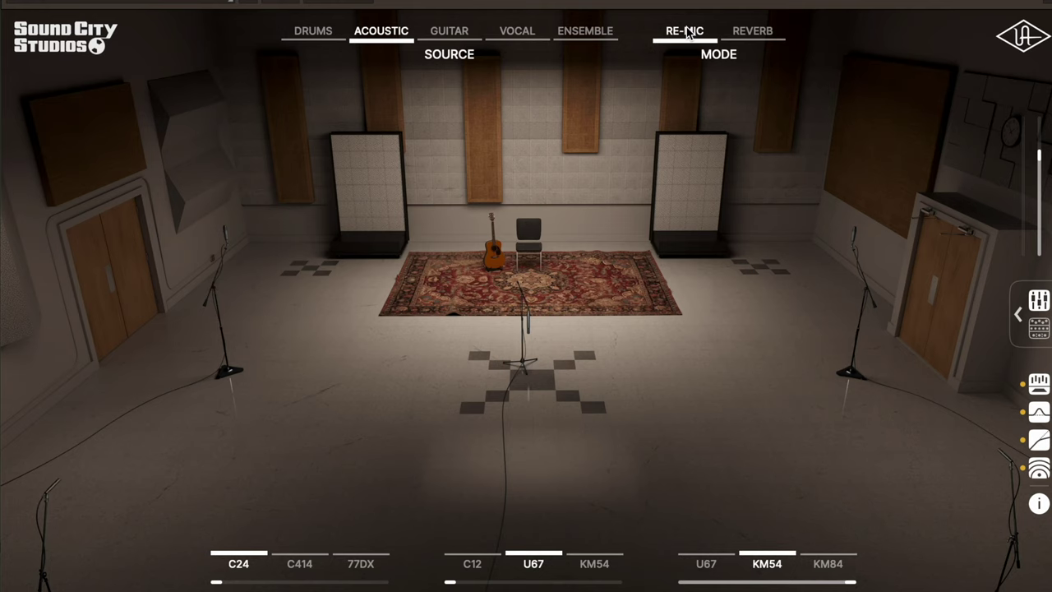
- Audition the Guitar room source in the Sound City plug-in
{"action": "left_click", "coordinate": [426, 37]}
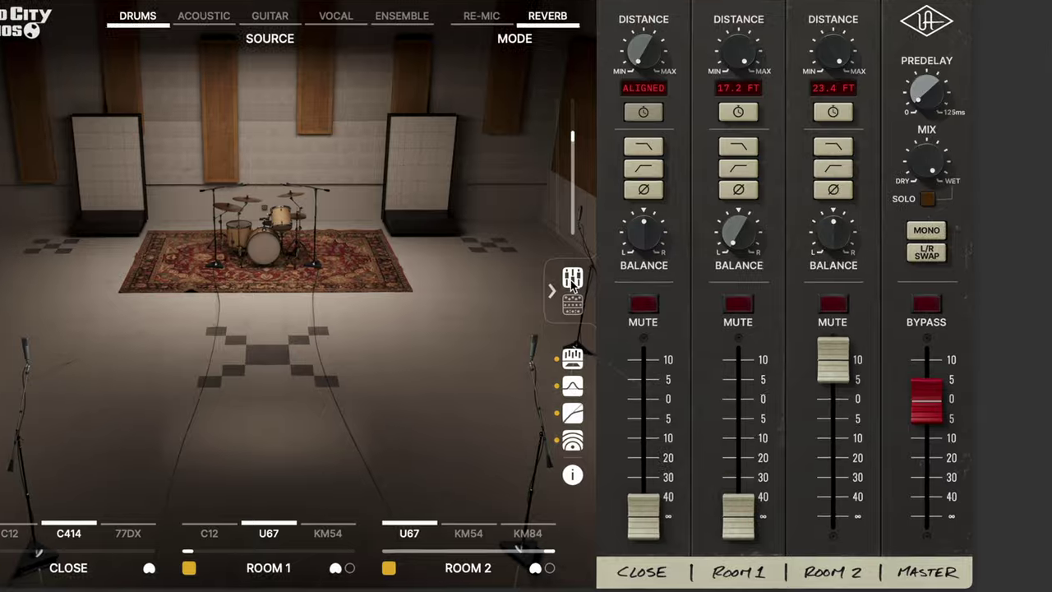
- Swap the mic-level mixer for the Master Effects panel with Equalizer, Dynamics and Chamber
{"action": "left_click", "coordinate": [613, 332]}
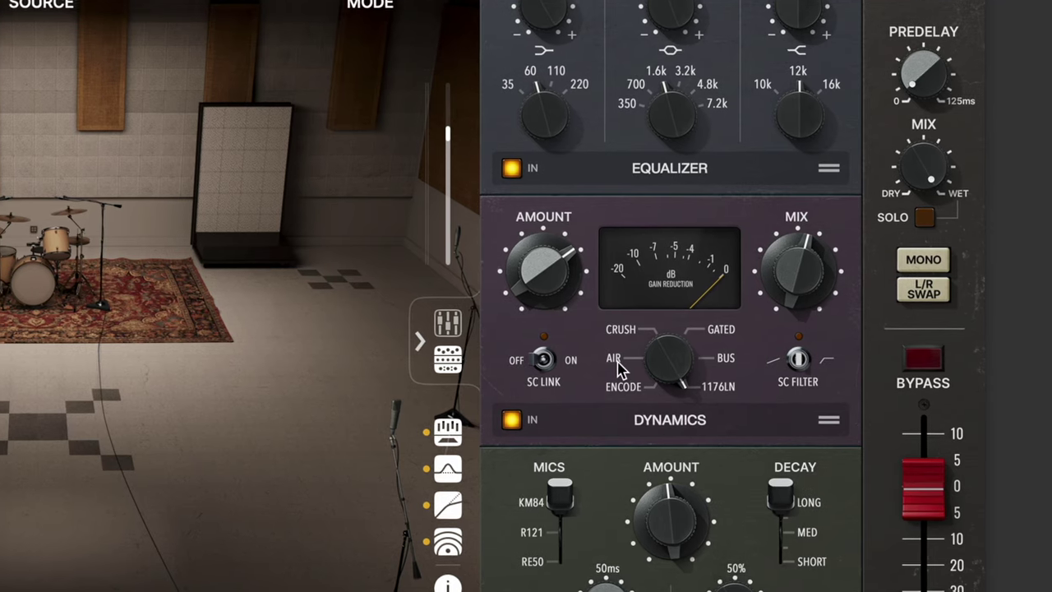
- Set the Sound City Dynamics character to Encode
{"action": "left_click", "coordinate": [667, 359]}
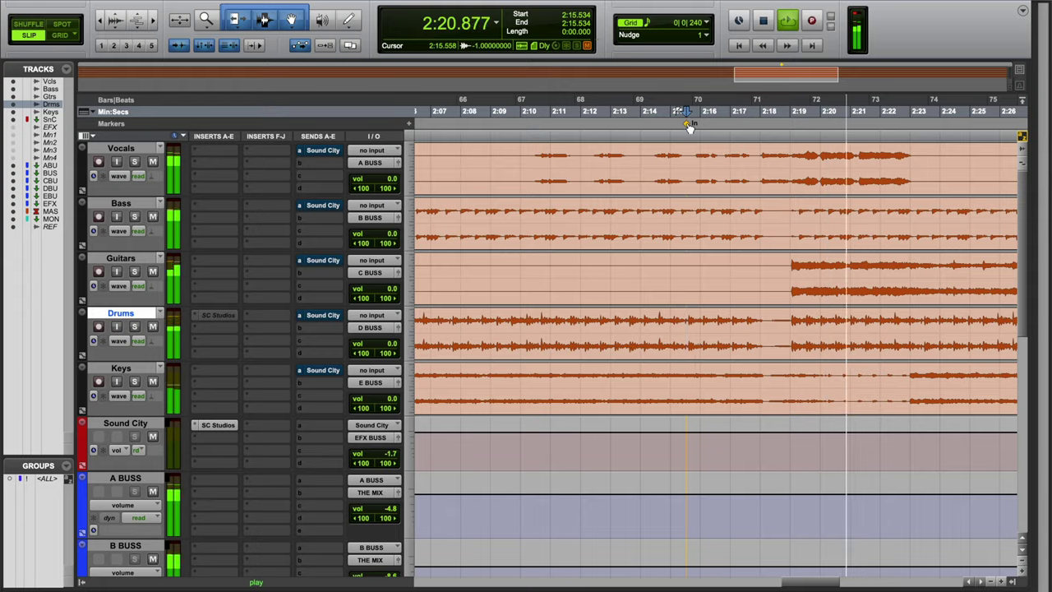
- In the Mix window, lower B BUSS to -11.3 and nudge C BUSS up slightly
{"action": "key", "text": "super+equal"}
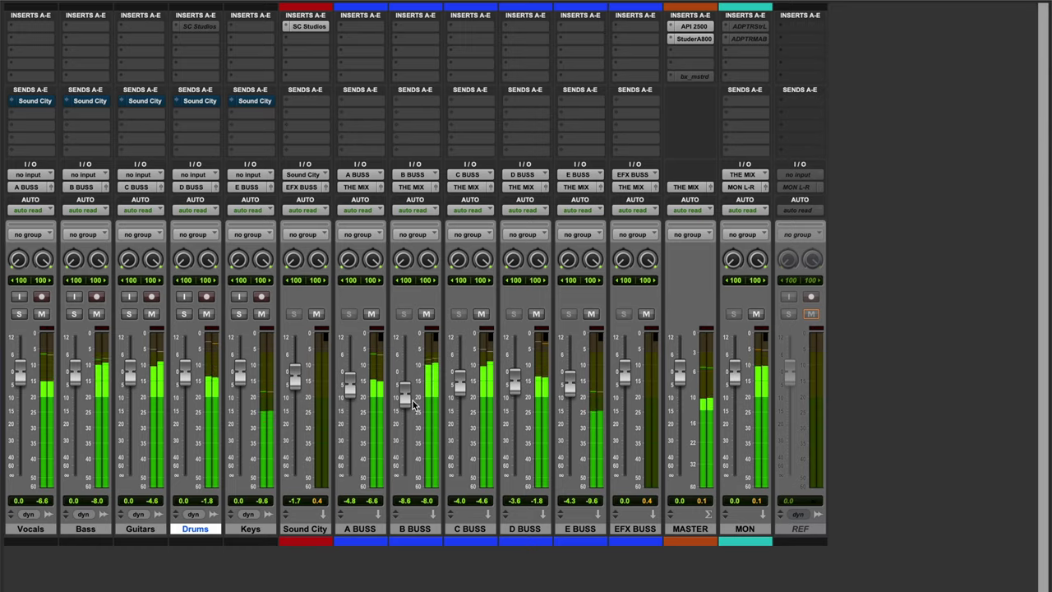
{"action": "left_click_drag", "start_coordinate": [403, 400], "coordinate": [403, 411]}
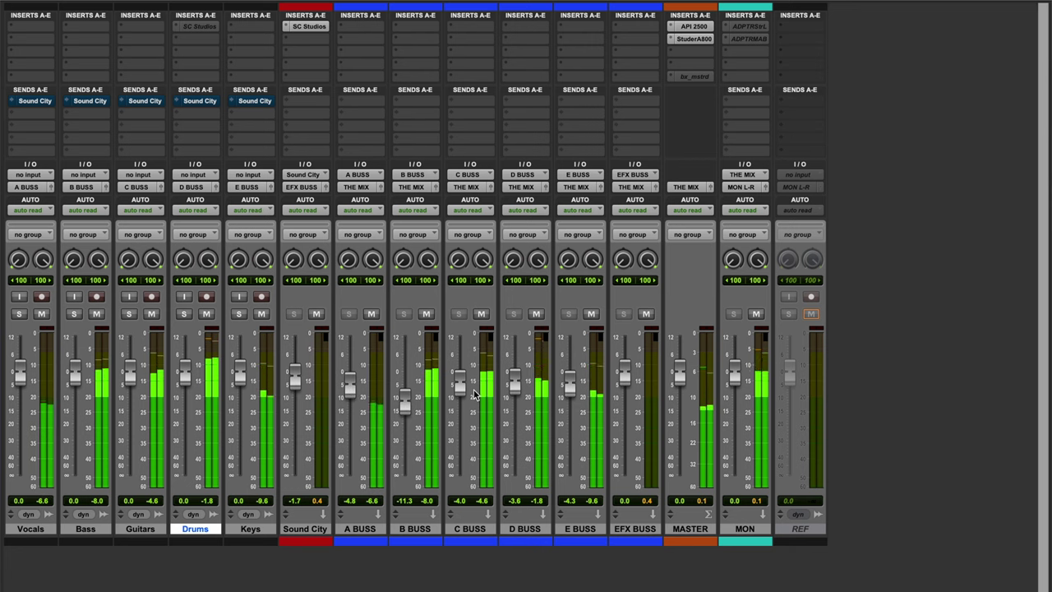
{"action": "left_click_drag", "start_coordinate": [463, 385], "coordinate": [462, 383]}
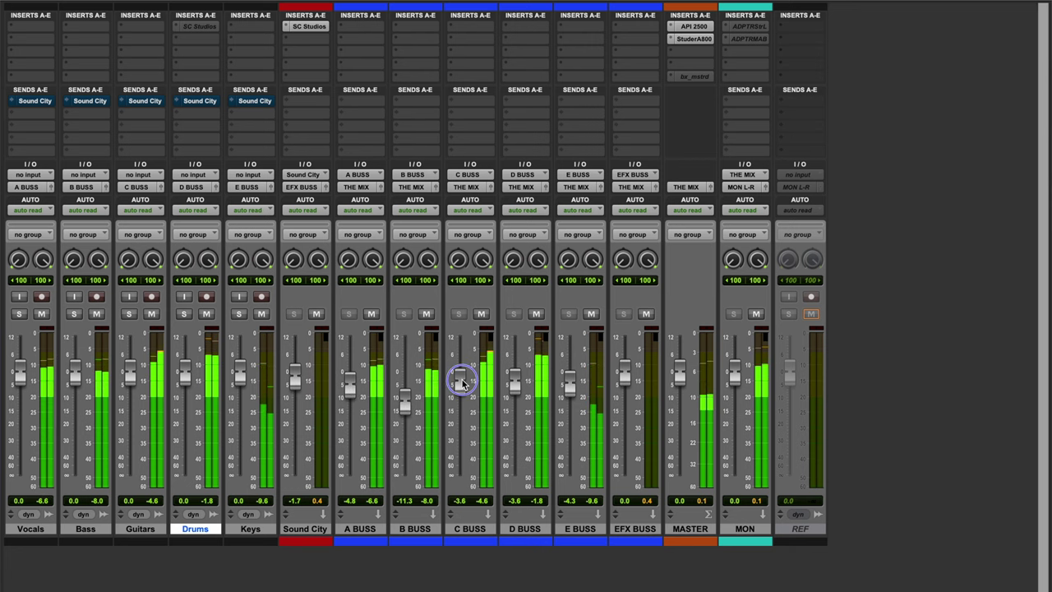
{"action": "key", "text": "super+equal"}
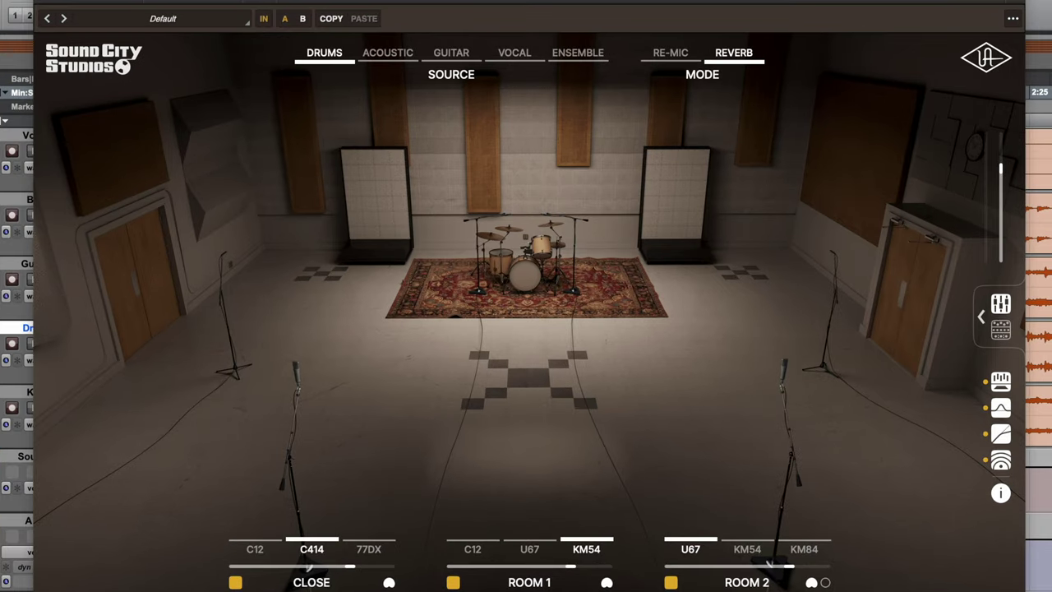
- Show the mic mixer and choose C12 for Close and Room 1 and KM84 for Room 2
{"action": "left_click", "coordinate": [1005, 305]}
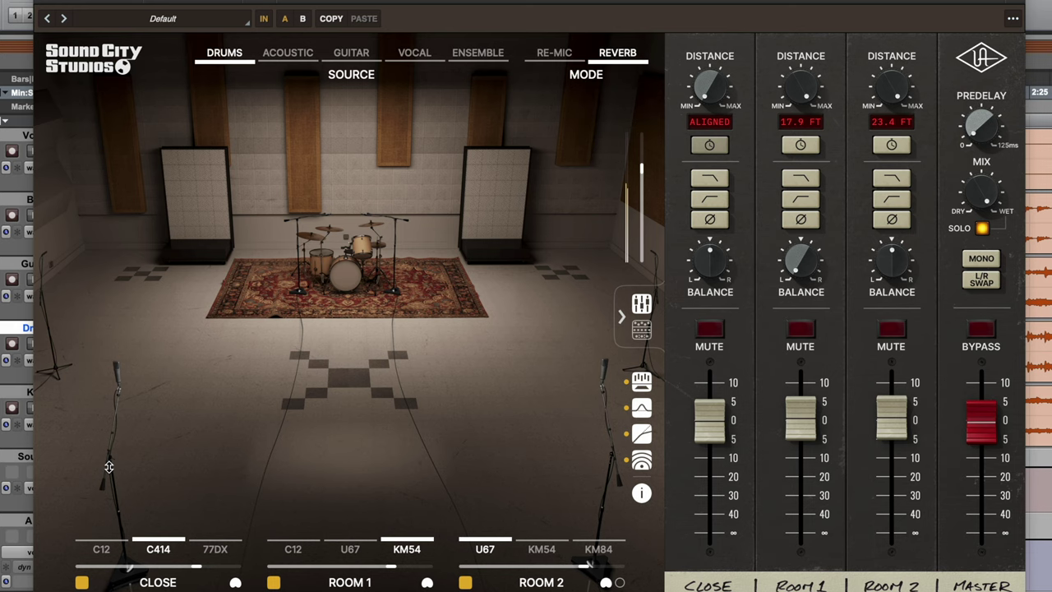
{"action": "mouse_move", "coordinate": [115, 550]}
{"action": "left_click", "coordinate": [168, 524]}
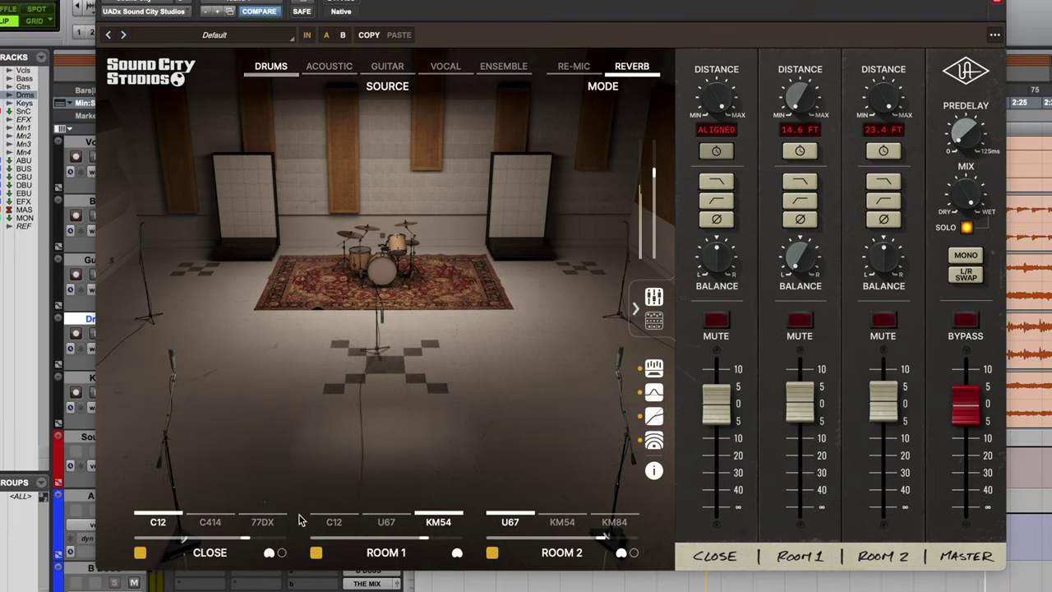
{"action": "mouse_move", "coordinate": [351, 522]}
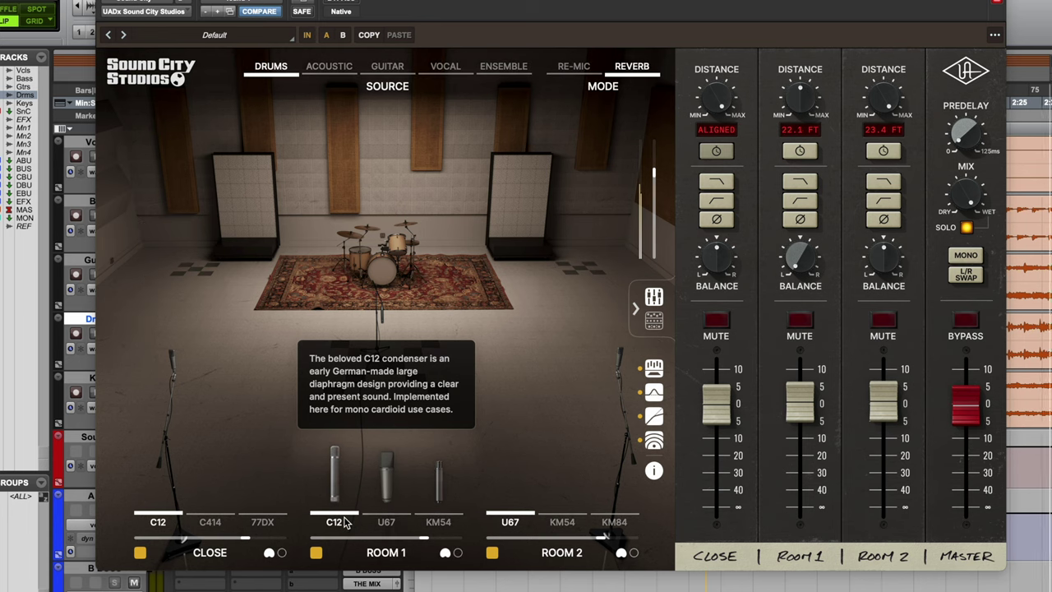
{"action": "left_click", "coordinate": [343, 523]}
{"action": "mouse_move", "coordinate": [548, 521]}
{"action": "mouse_move", "coordinate": [590, 518]}
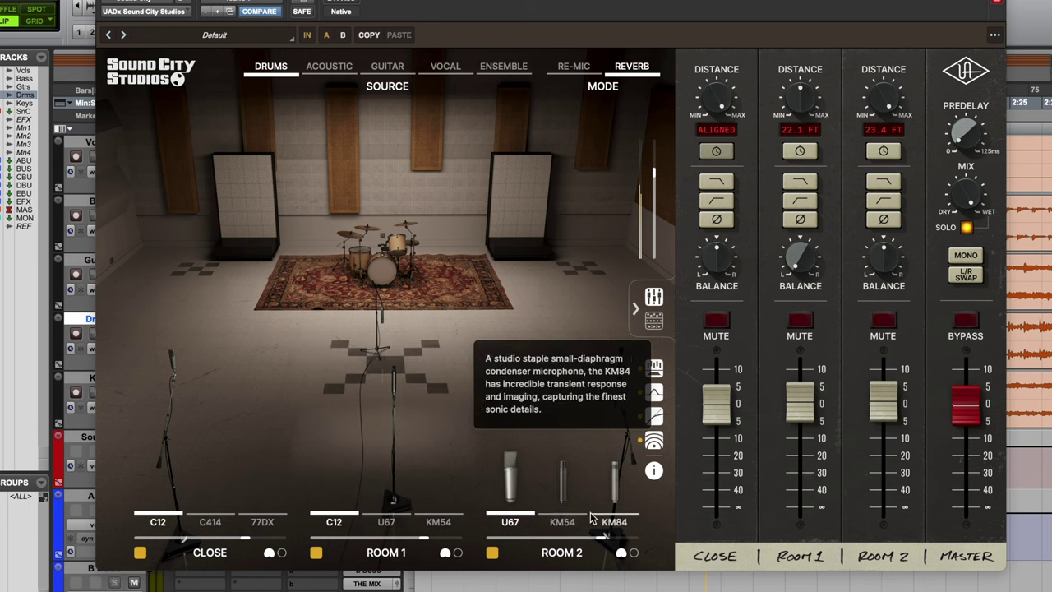
{"action": "left_click", "coordinate": [606, 512]}
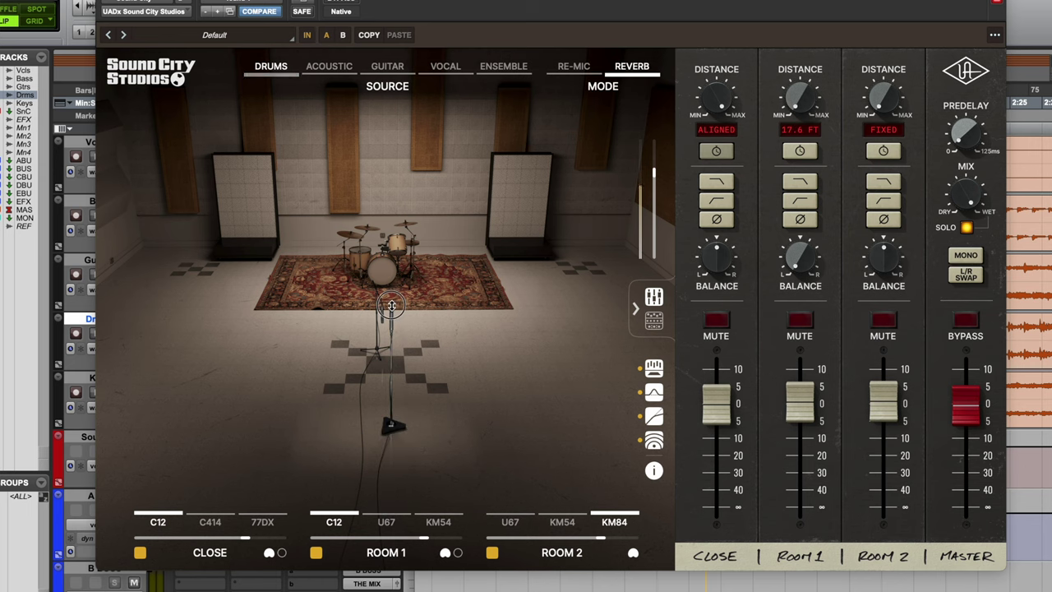
- Reposition the Room 1 mics, switch Room 1 to U67, and move the side mics inward
{"action": "left_click_drag", "start_coordinate": [388, 430], "coordinate": [374, 474]}
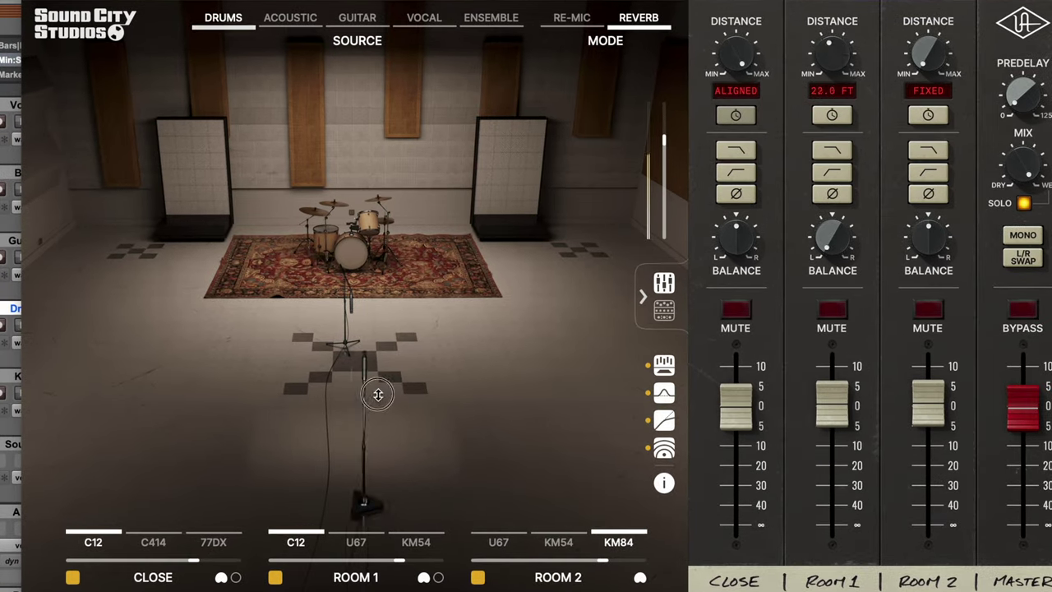
{"action": "left_click_drag", "start_coordinate": [378, 395], "coordinate": [382, 371]}
{"action": "left_click_drag", "start_coordinate": [362, 325], "coordinate": [367, 438]}
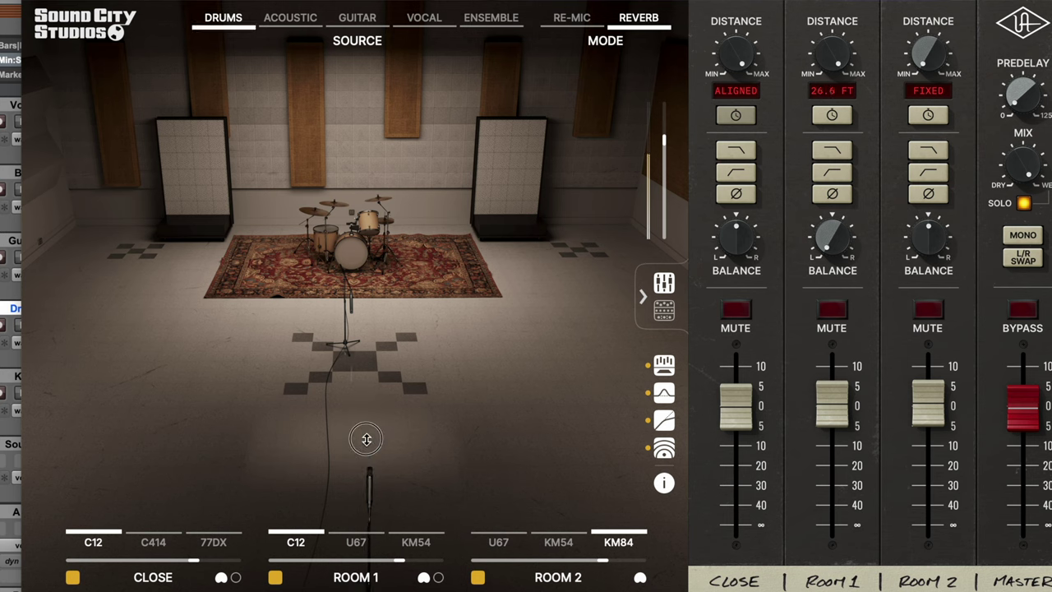
{"action": "mouse_move", "coordinate": [435, 575]}
{"action": "left_click", "coordinate": [356, 489]}
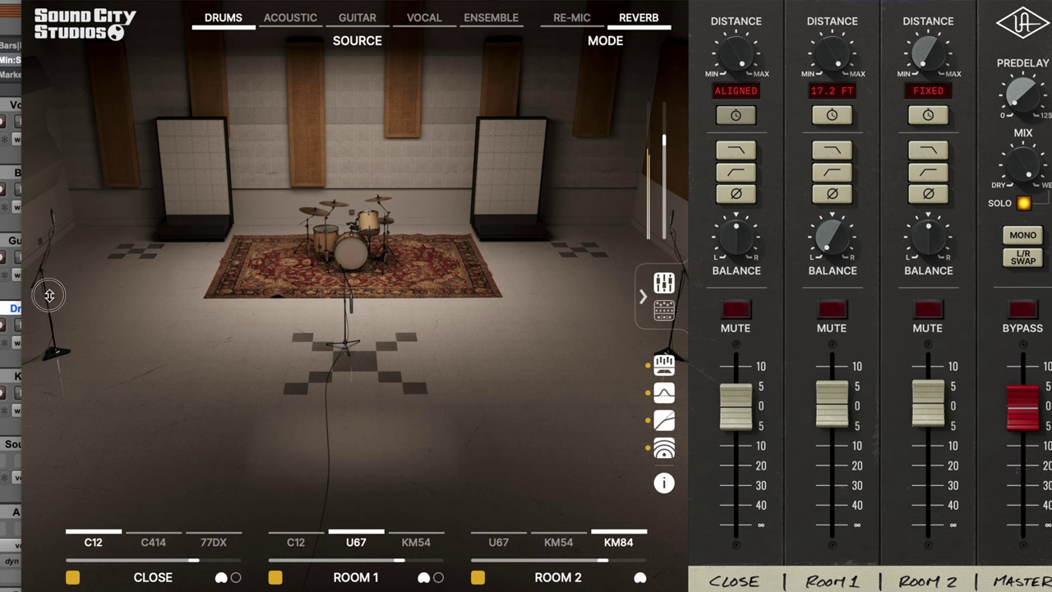
{"action": "mouse_move", "coordinate": [50, 295]}
{"action": "left_mouse_down"}
{"action": "mouse_move", "coordinate": [87, 162]}
{"action": "mouse_move", "coordinate": [127, 82]}
{"action": "mouse_move", "coordinate": [50, 294]}
{"action": "left_mouse_up"}
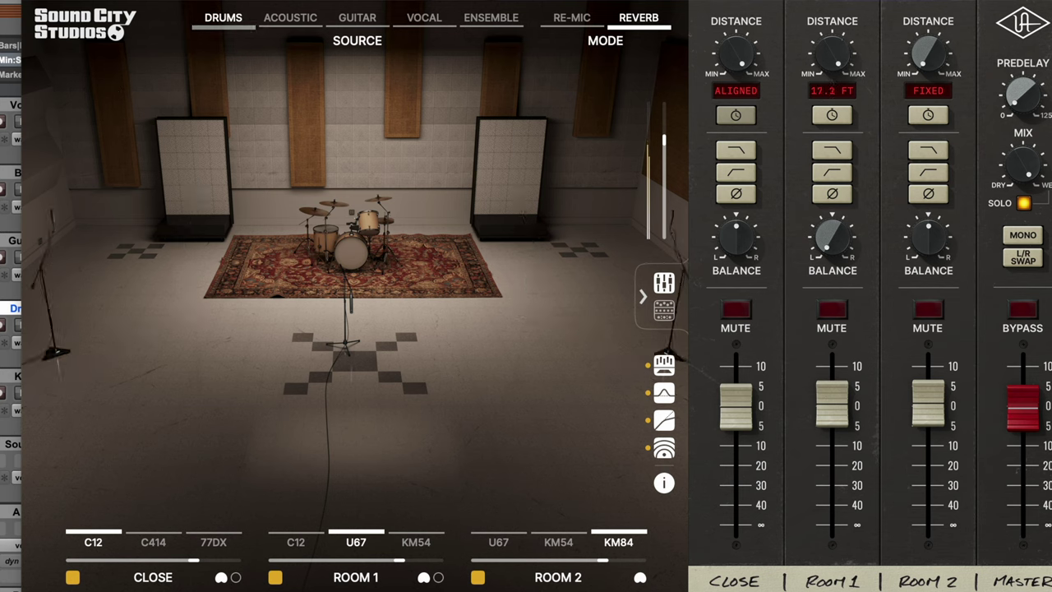
{"action": "left_click", "coordinate": [236, 24]}
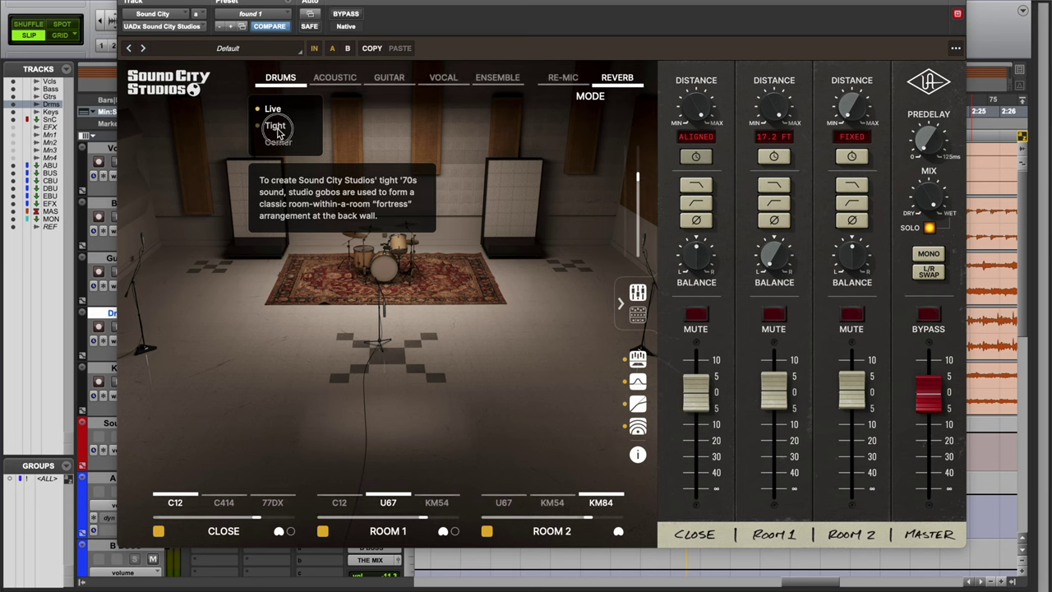
- Choose the Tight drum layout and move the Room 2 mics in front of the gobos
{"action": "left_click", "coordinate": [278, 129]}
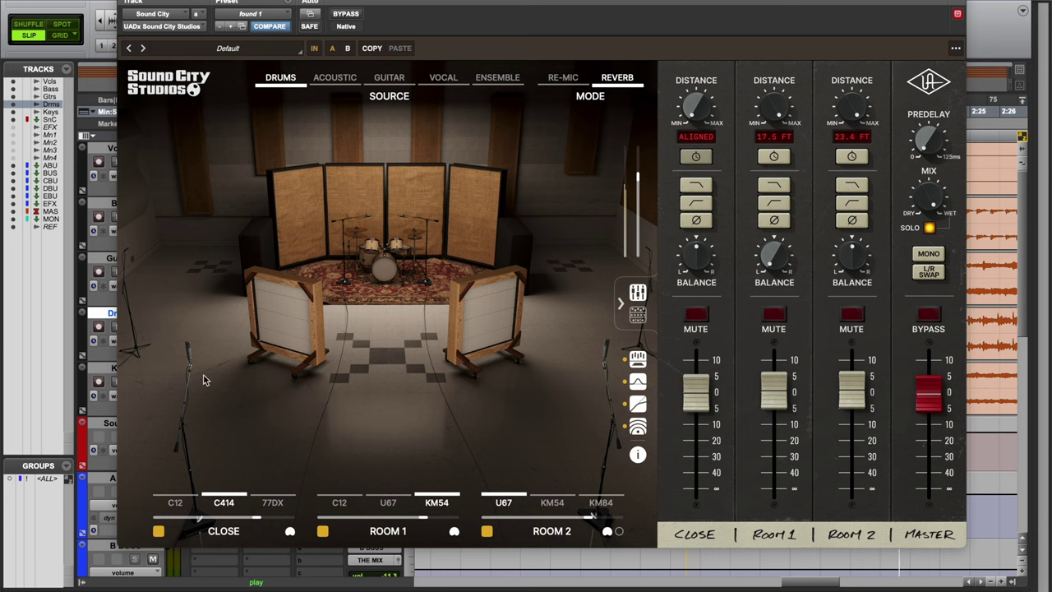
{"action": "left_click_drag", "start_coordinate": [185, 396], "coordinate": [340, 567]}
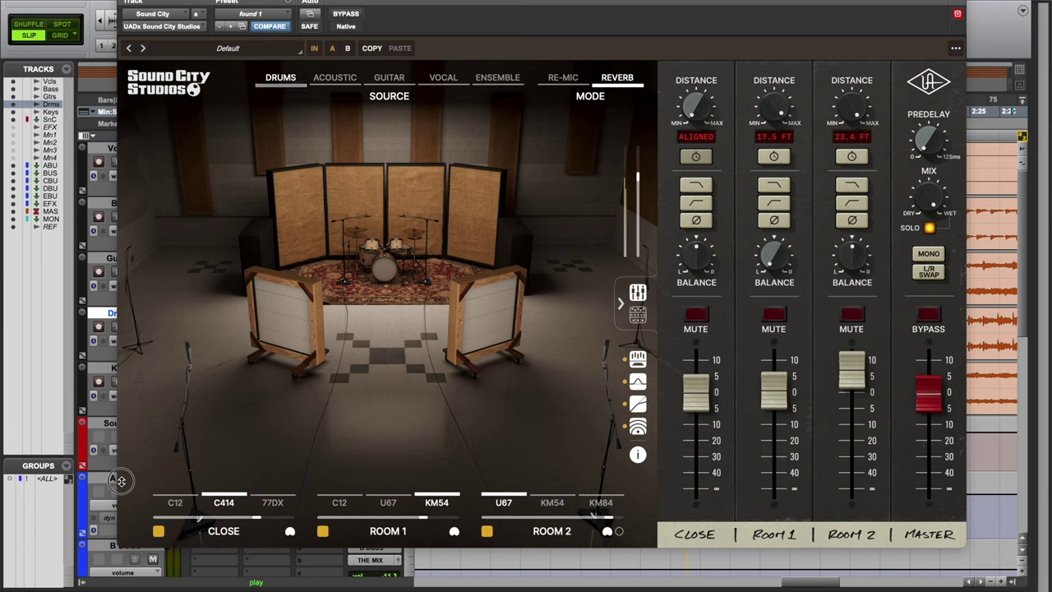
- Switch to the Corner layout, pull the Room 2 level down, and try Room 2 mic positions
{"action": "mouse_move", "coordinate": [277, 80]}
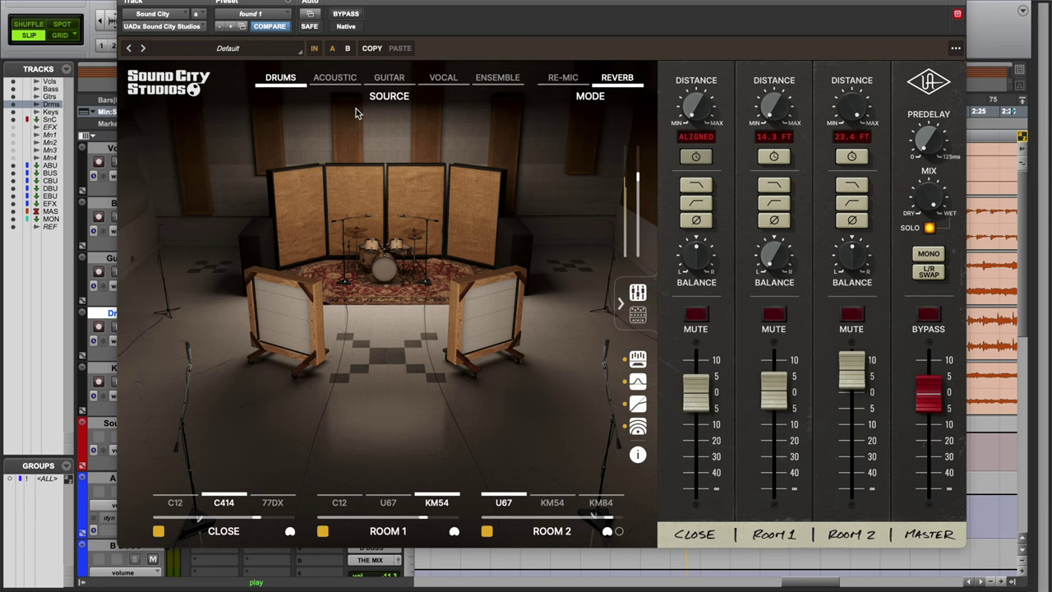
{"action": "mouse_move", "coordinate": [296, 88]}
{"action": "left_click", "coordinate": [278, 141]}
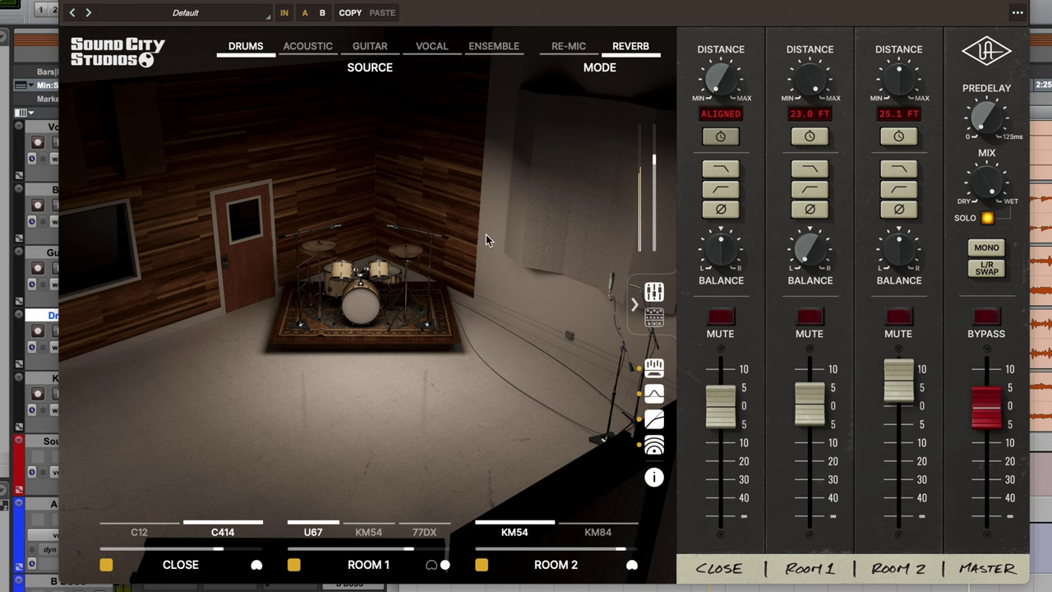
{"action": "mouse_move", "coordinate": [912, 386]}
{"action": "left_mouse_down"}
{"action": "mouse_move", "coordinate": [910, 505]}
{"action": "mouse_move", "coordinate": [910, 404]}
{"action": "left_mouse_up"}
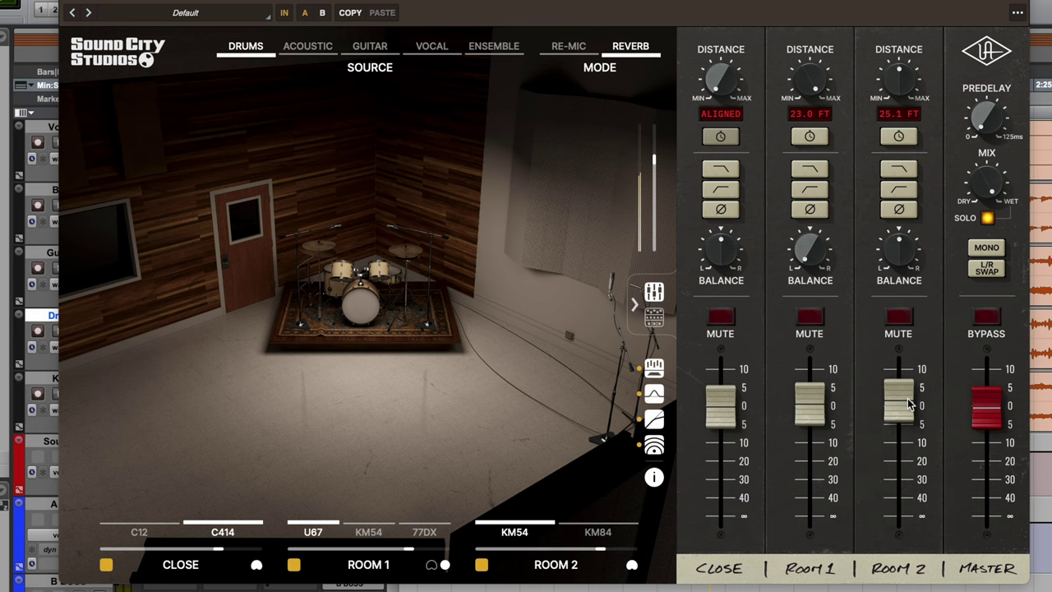
{"action": "left_click_drag", "start_coordinate": [620, 341], "coordinate": [696, 413]}
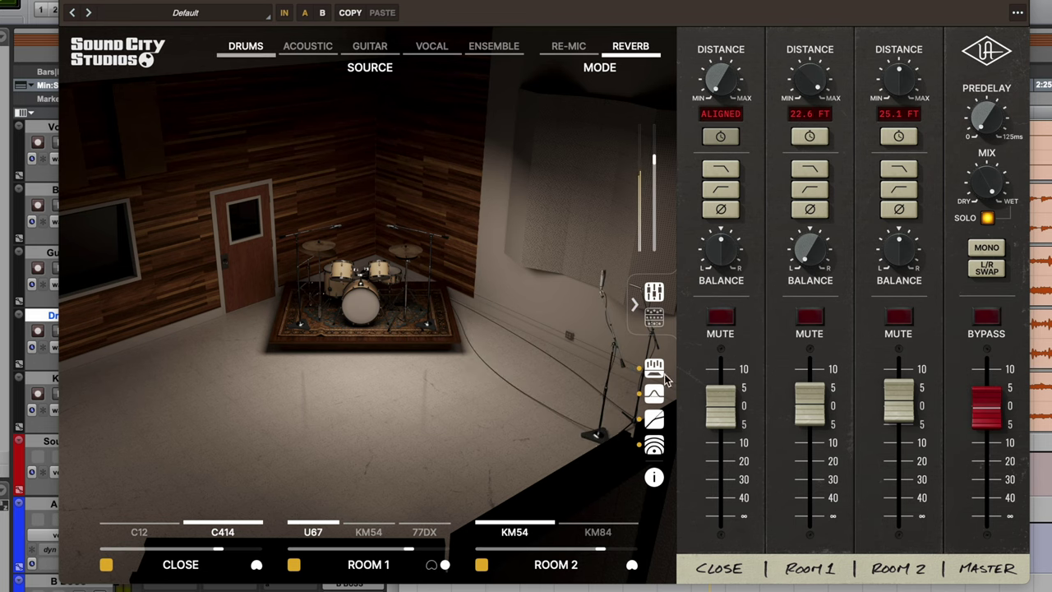
{"action": "left_click_drag", "start_coordinate": [650, 339], "coordinate": [766, 444]}
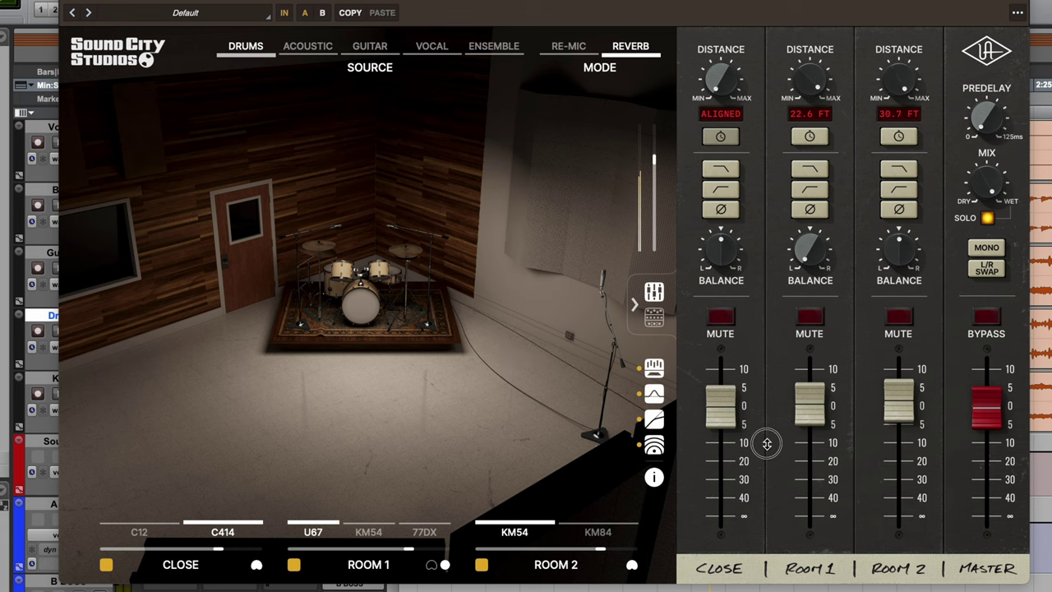
- Use KM84 for Room 2 and move the Room 1 mics in, then back out to about 23 ft
{"action": "left_click", "coordinate": [610, 531]}
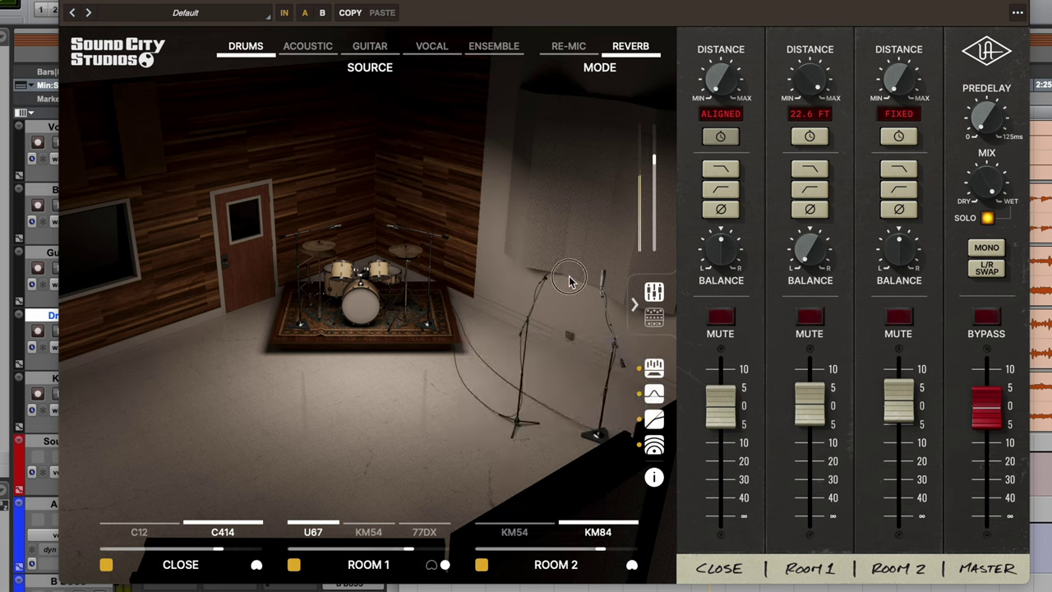
{"action": "left_click_drag", "start_coordinate": [521, 392], "coordinate": [466, 204]}
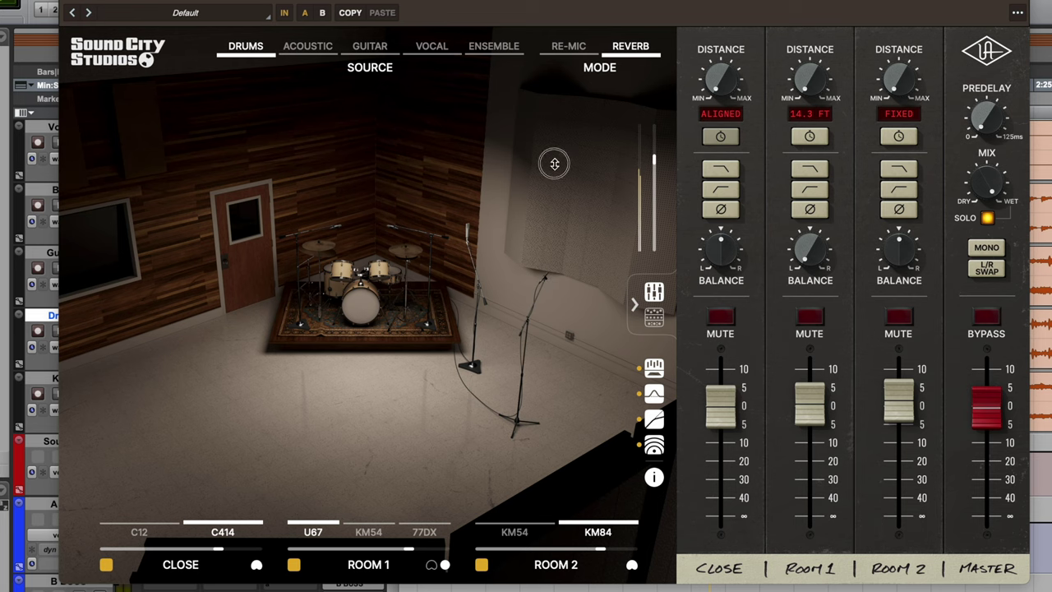
{"action": "left_click_drag", "start_coordinate": [550, 161], "coordinate": [557, 380]}
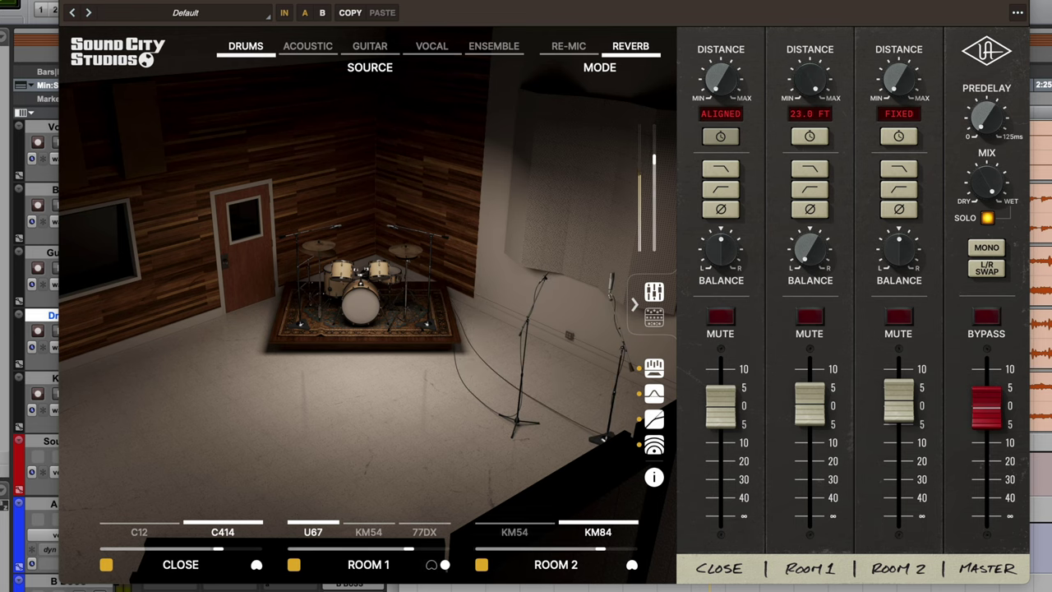
- Place the drums in Live position, cut the Close level, raise Room 2 to about +7 dB
{"action": "left_click", "coordinate": [239, 46]}
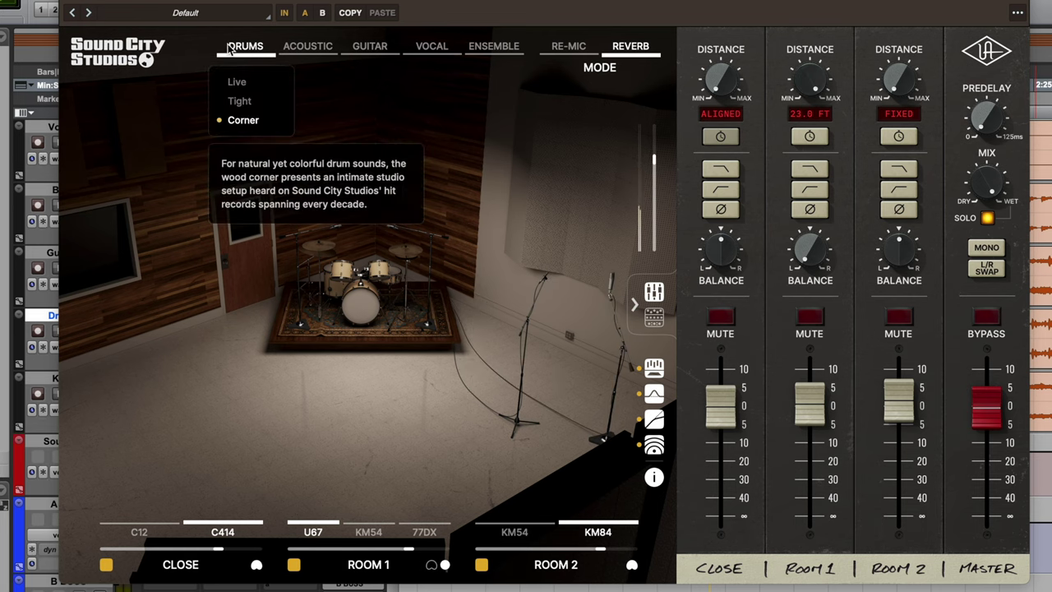
{"action": "left_click", "coordinate": [250, 86]}
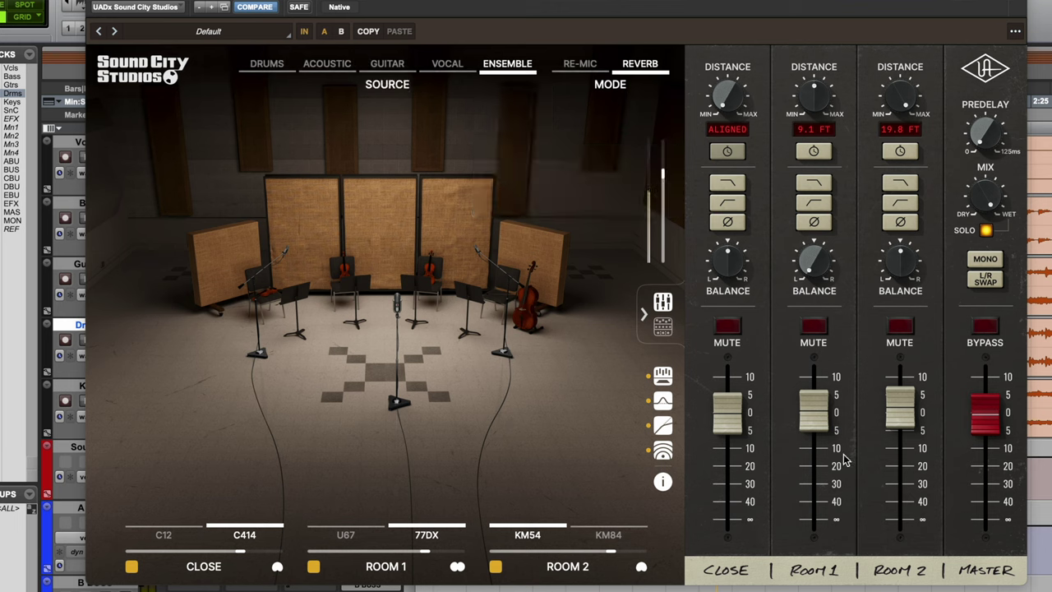
{"action": "left_click_drag", "start_coordinate": [743, 415], "coordinate": [728, 526]}
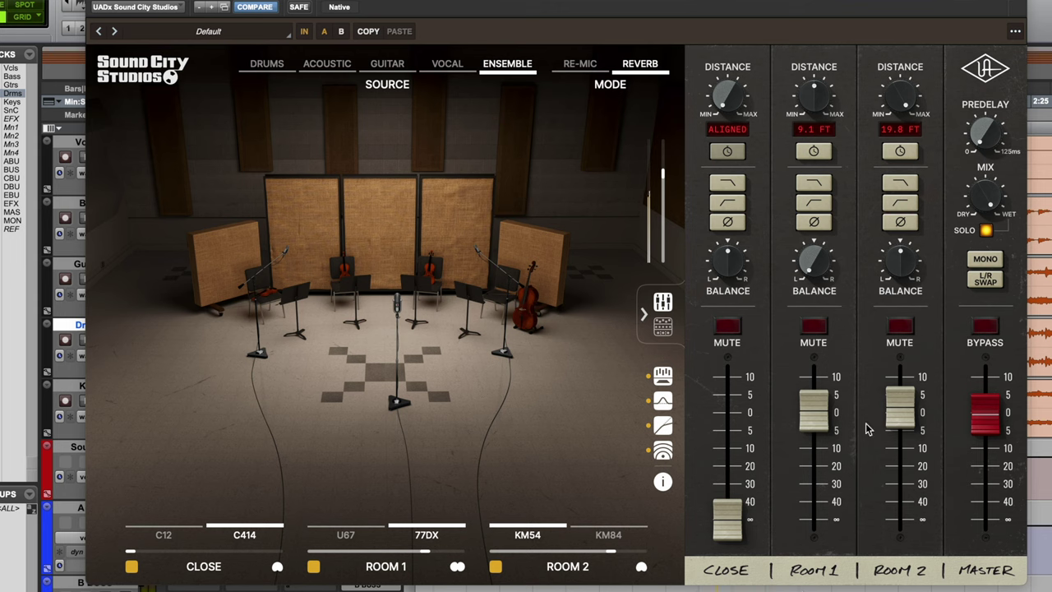
{"action": "left_click_drag", "start_coordinate": [896, 418], "coordinate": [895, 374]}
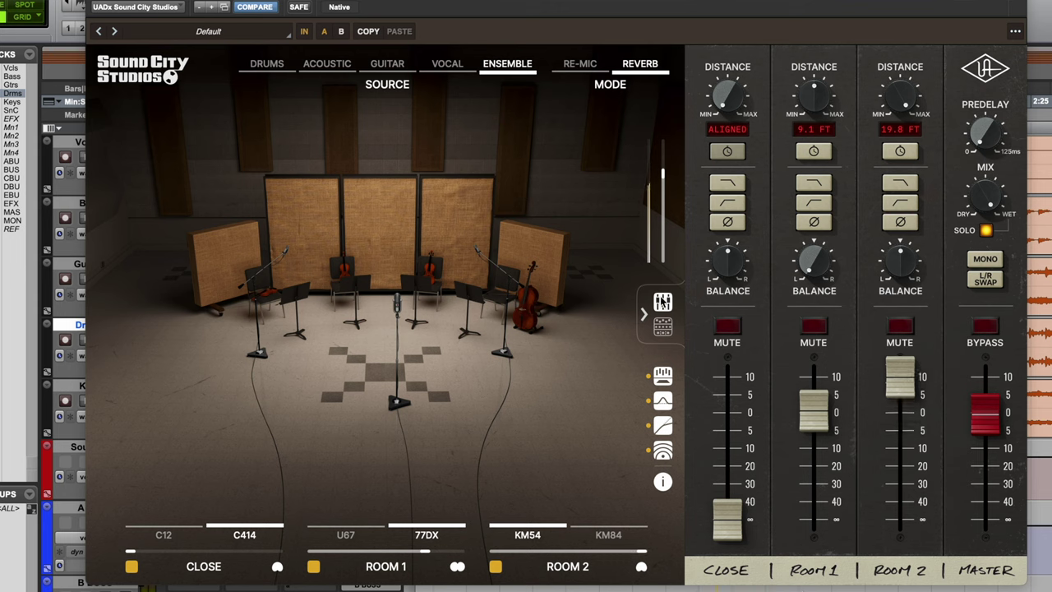
{"action": "left_click_drag", "start_coordinate": [515, 291], "coordinate": [481, 145]}
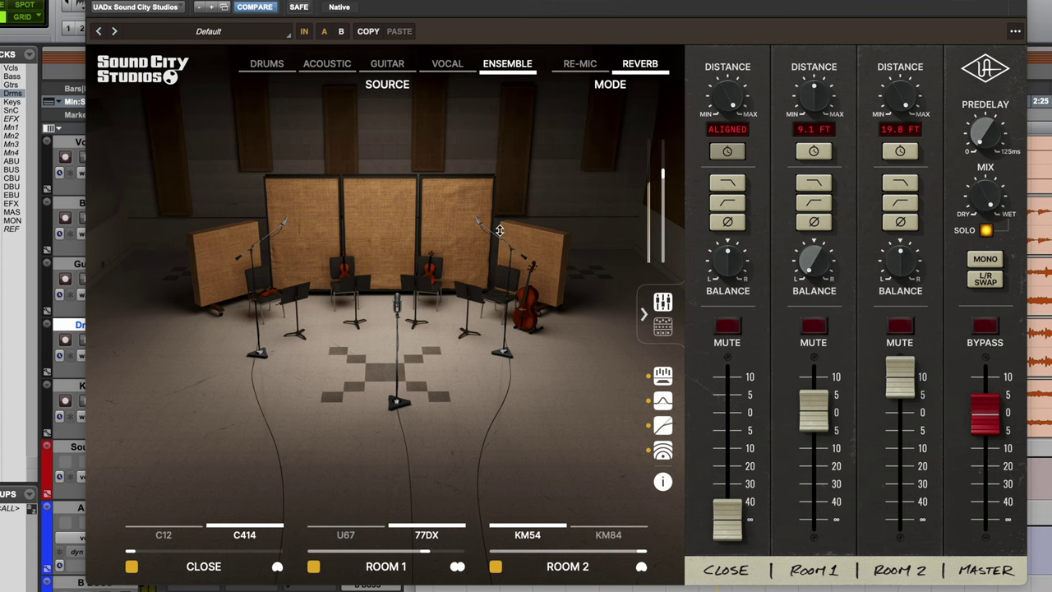
{"action": "left_click_drag", "start_coordinate": [498, 236], "coordinate": [518, 138]}
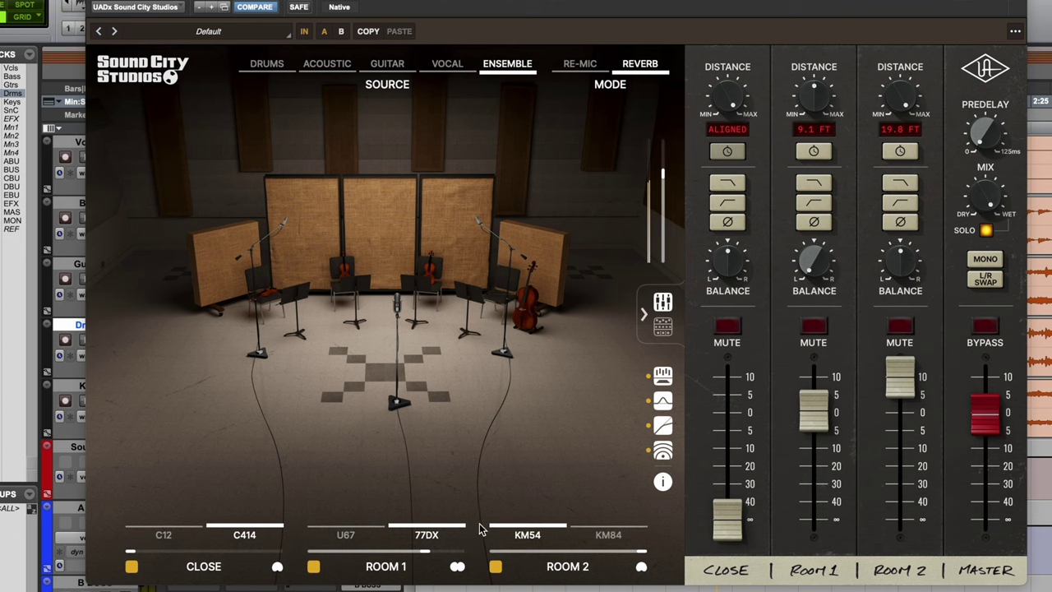
- Compare KM54 and KM84 on Room 2, move close mics nearer, and reduce the chamber amount
{"action": "left_click", "coordinate": [608, 534]}
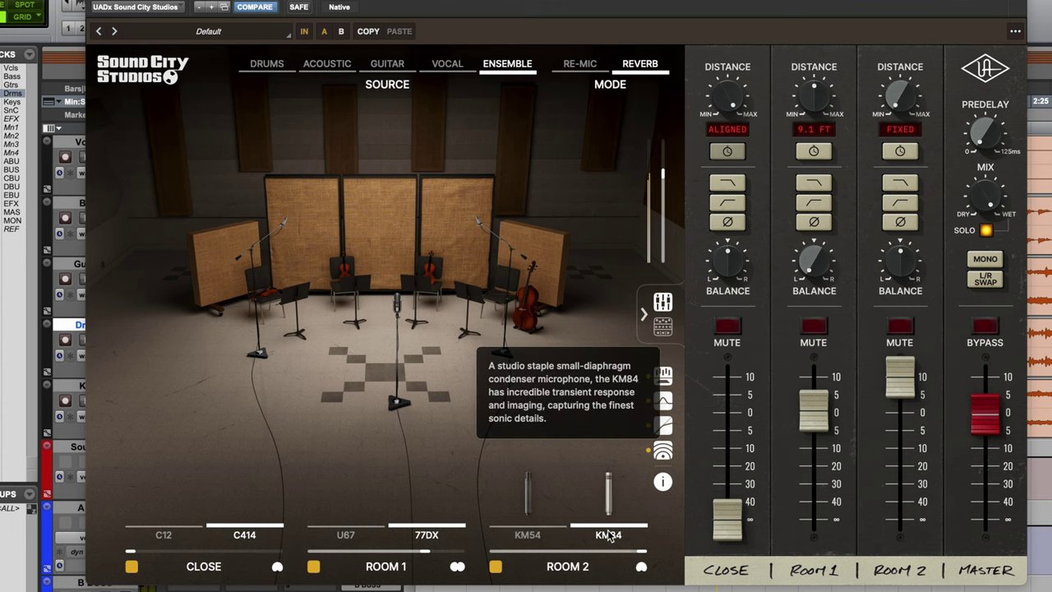
{"action": "left_click", "coordinate": [527, 534]}
{"action": "left_click", "coordinate": [608, 534]}
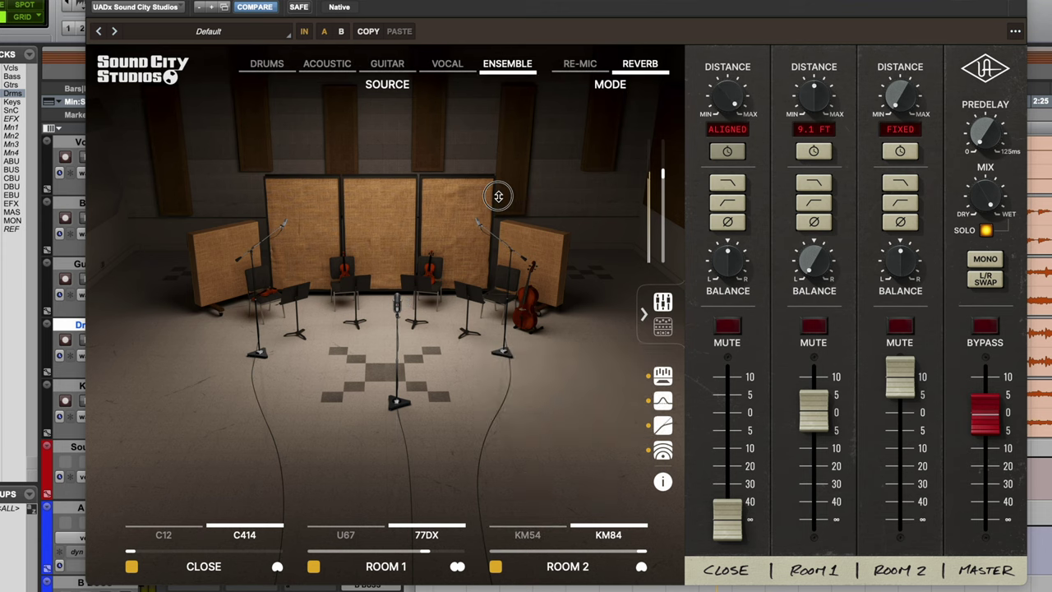
{"action": "left_click_drag", "start_coordinate": [491, 360], "coordinate": [482, 448]}
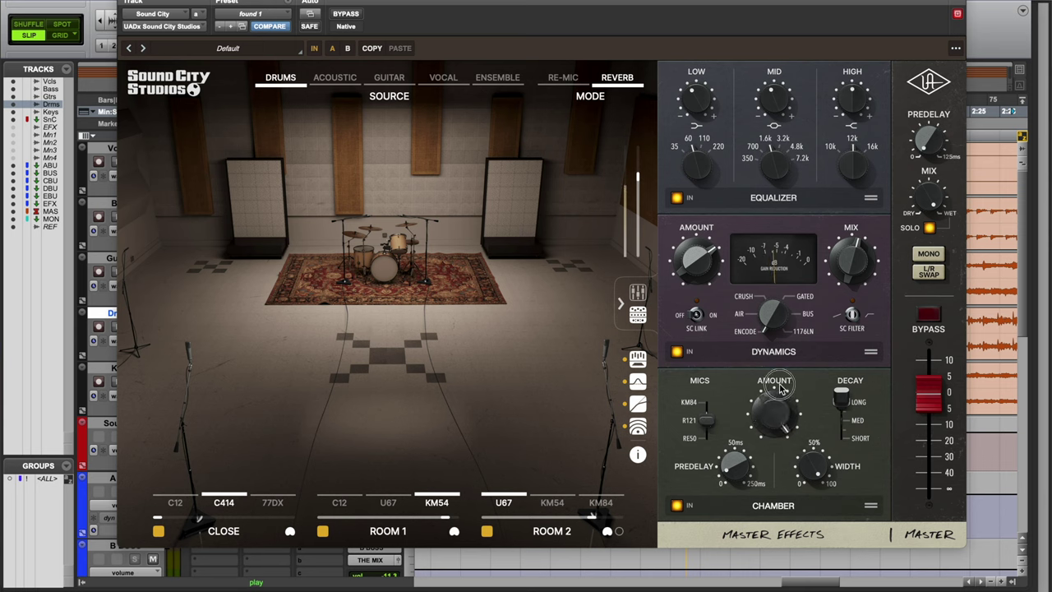
{"action": "left_click_drag", "start_coordinate": [777, 422], "coordinate": [773, 450]}
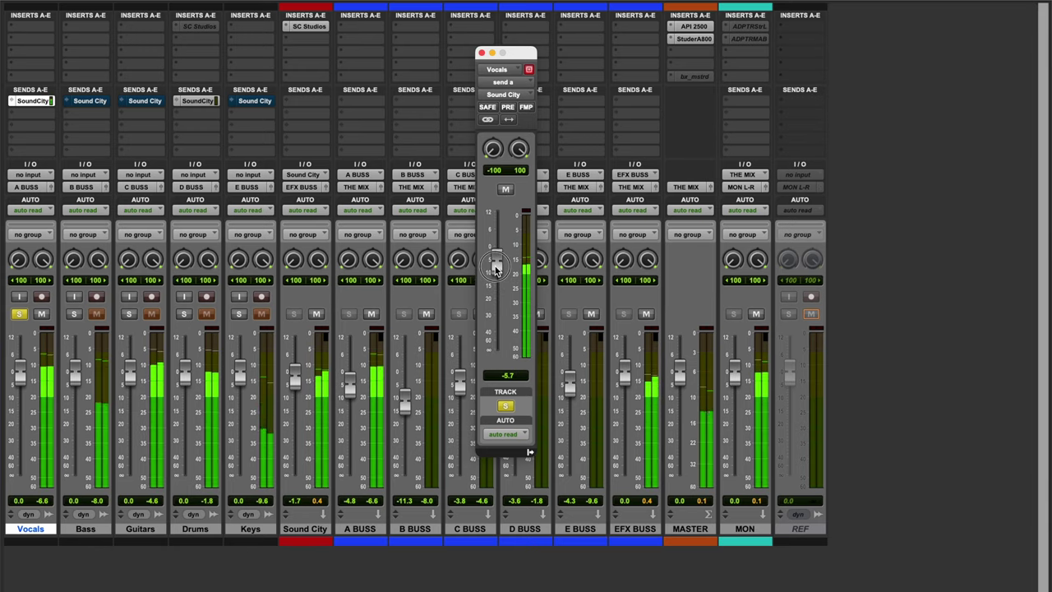
- Open the Sound City insert and select the vocal phrase starting at 2:26.610 on the timeline
{"action": "left_click", "coordinate": [320, 27]}
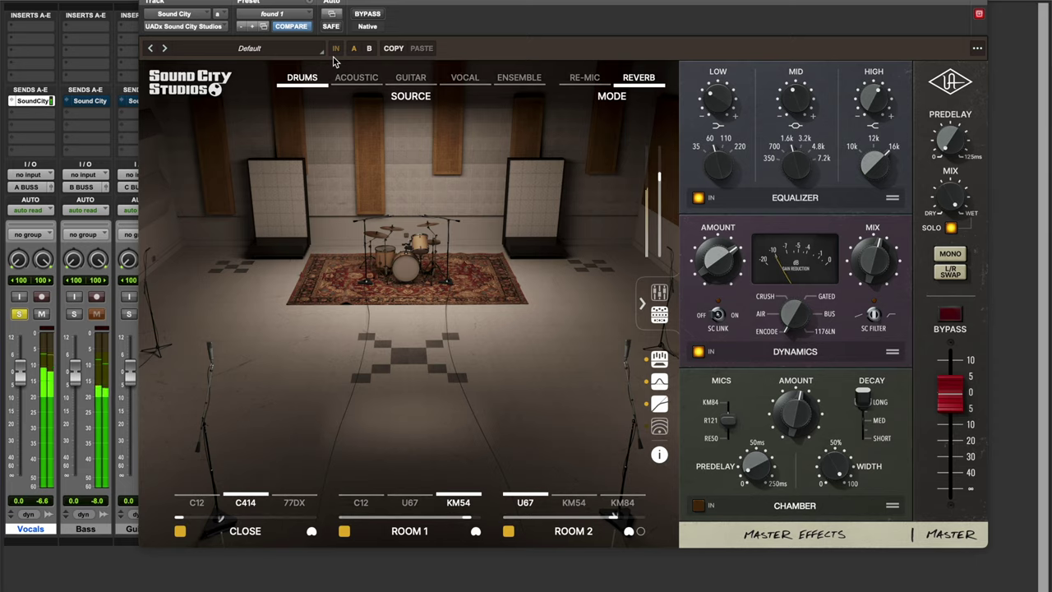
{"action": "key", "text": "super+equal"}
{"action": "left_click_drag", "start_coordinate": [528, 4], "coordinate": [528, 285]}
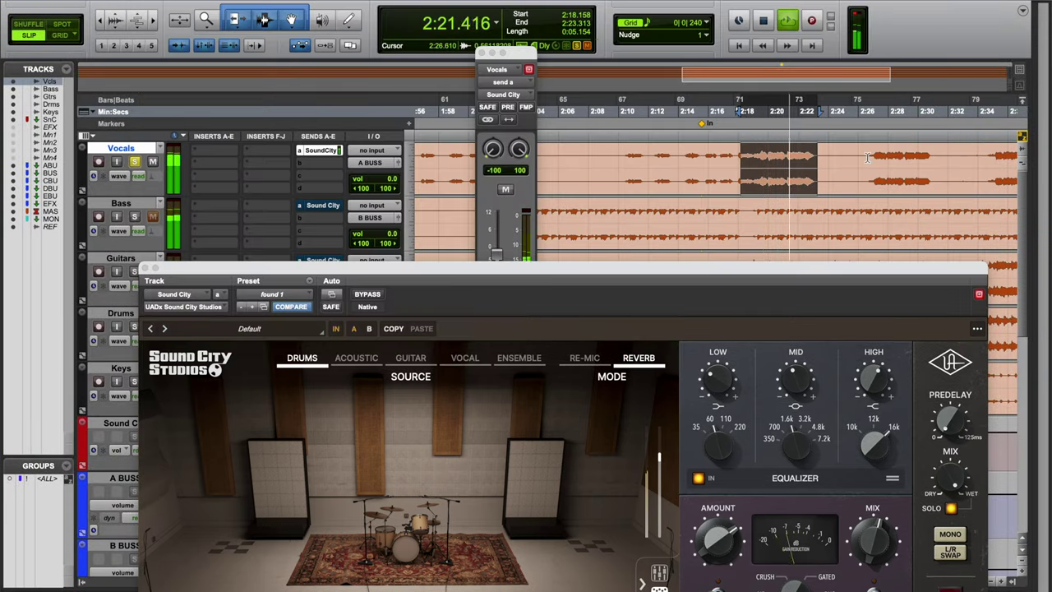
{"action": "left_click_drag", "start_coordinate": [867, 157], "coordinate": [922, 156]}
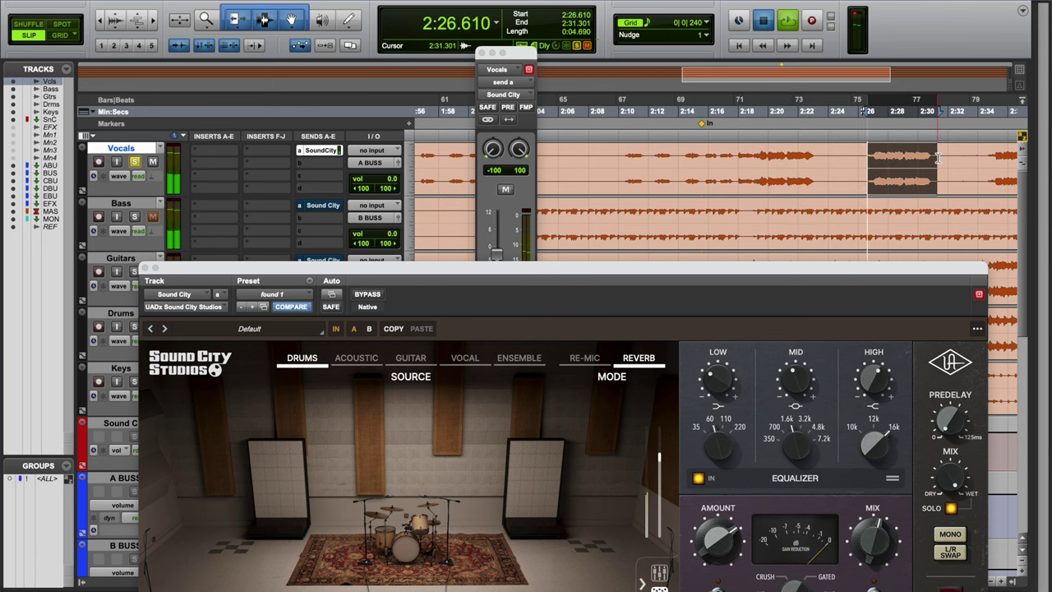
{"action": "left_click_drag", "start_coordinate": [575, 268], "coordinate": [533, 0]}
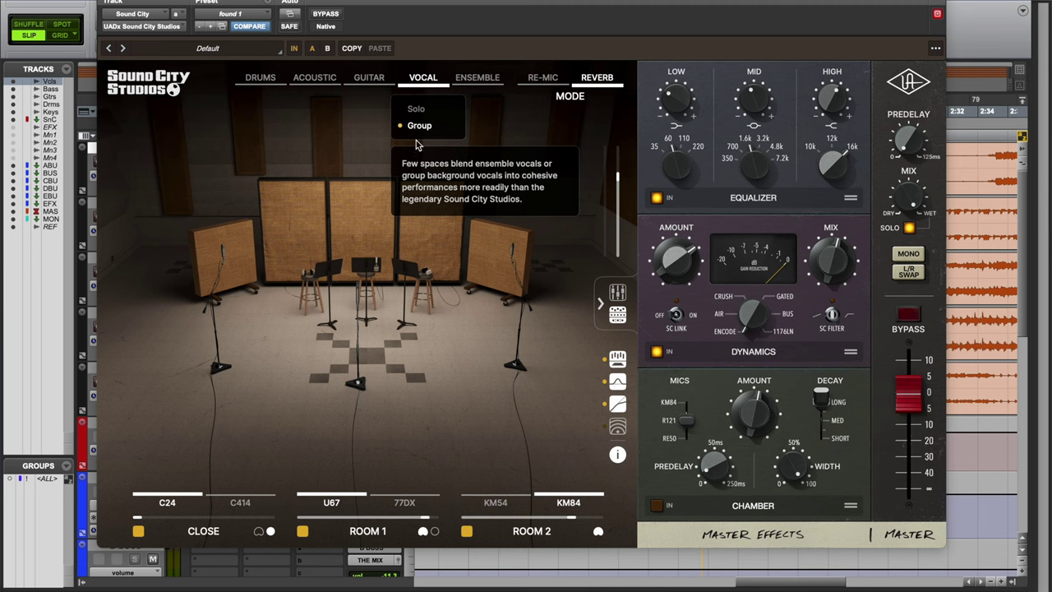
- Keep the Group placement and experiment with the Close level, then turn Room 2 fully down
{"action": "left_click", "coordinate": [415, 144]}
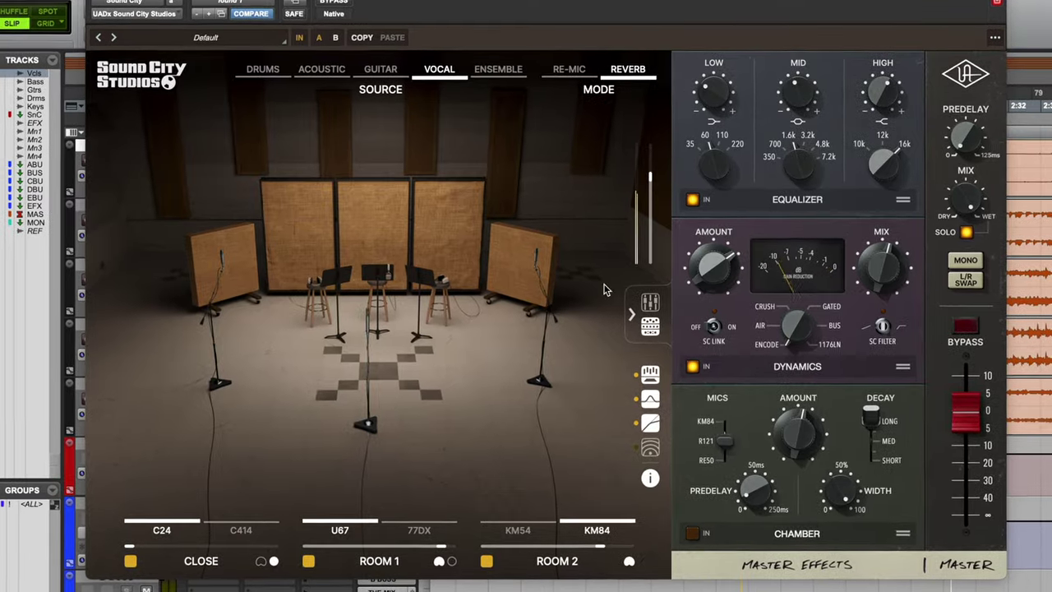
{"action": "left_click", "coordinate": [649, 302]}
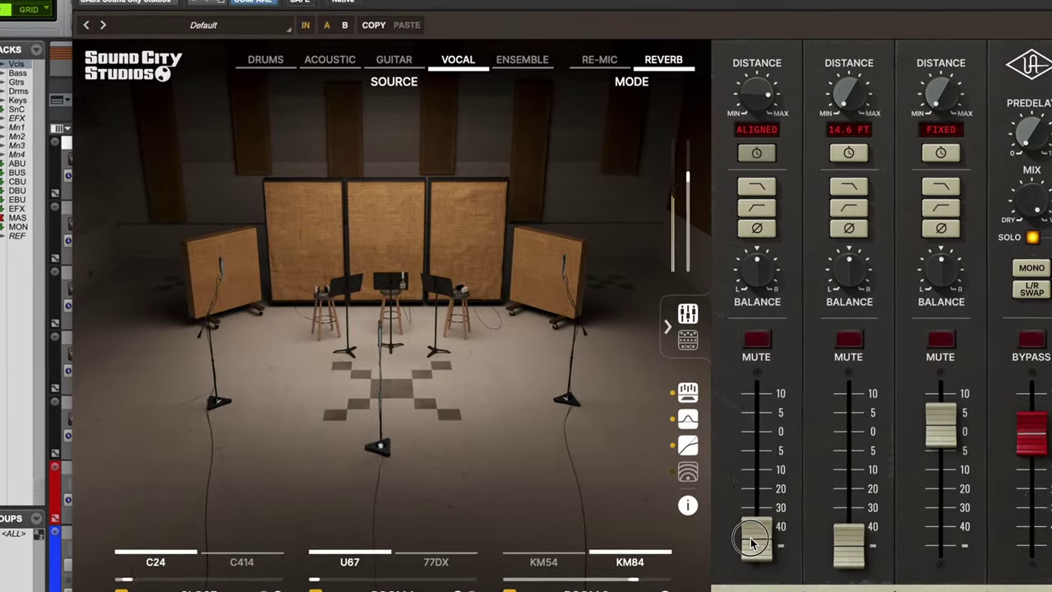
{"action": "left_click_drag", "start_coordinate": [752, 539], "coordinate": [756, 439]}
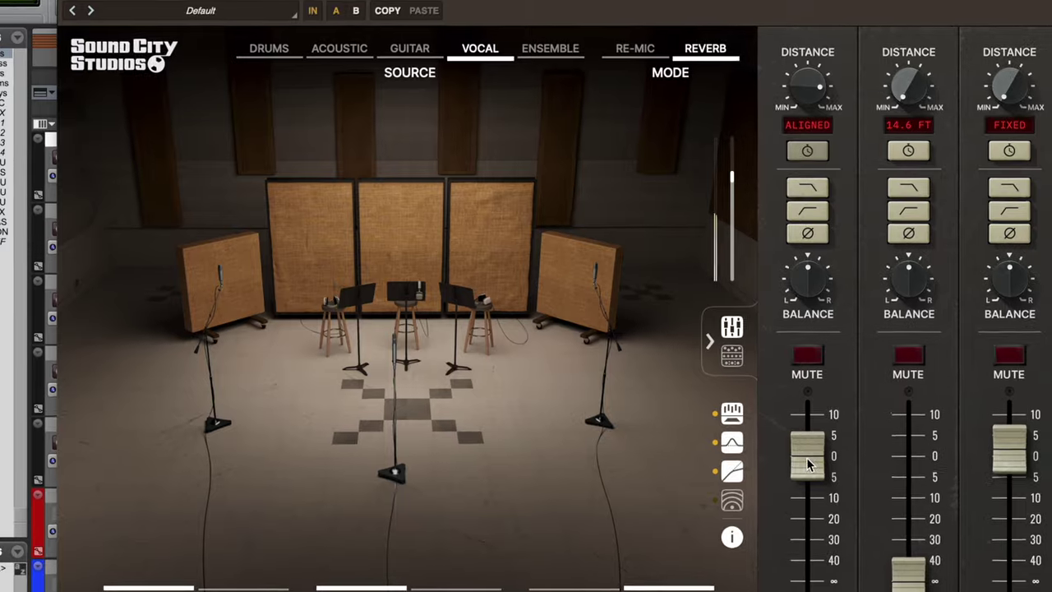
{"action": "left_click_drag", "start_coordinate": [810, 464], "coordinate": [810, 415]}
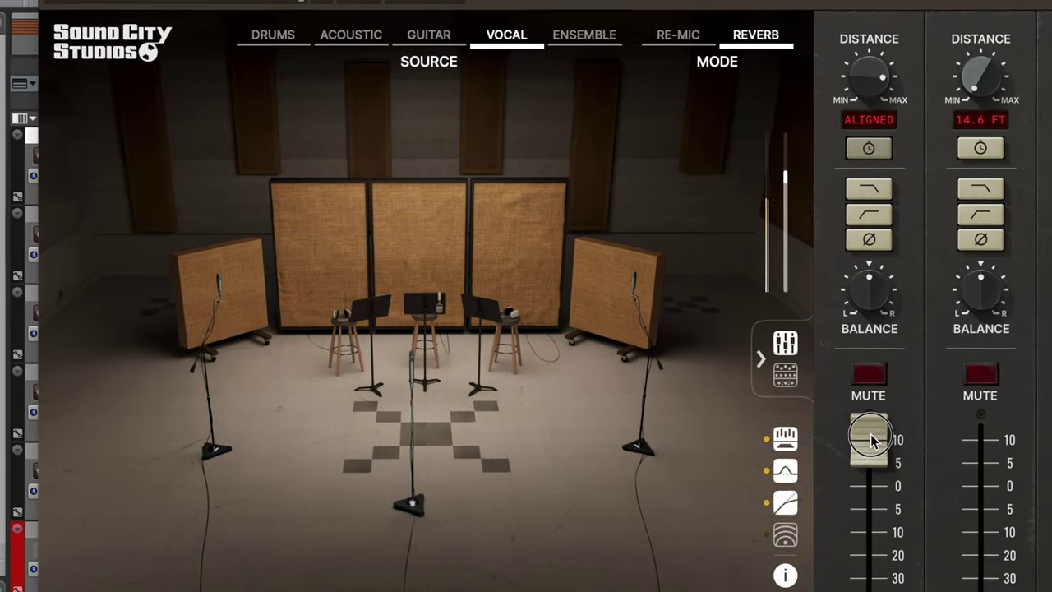
{"action": "left_click_drag", "start_coordinate": [873, 441], "coordinate": [870, 591]}
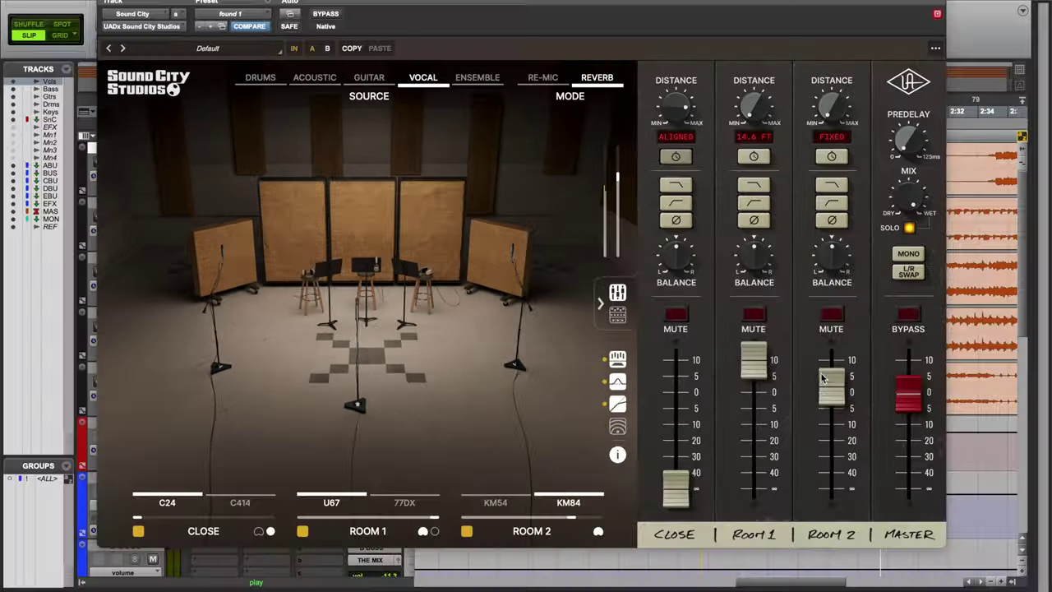
{"action": "left_click_drag", "start_coordinate": [830, 385], "coordinate": [825, 518]}
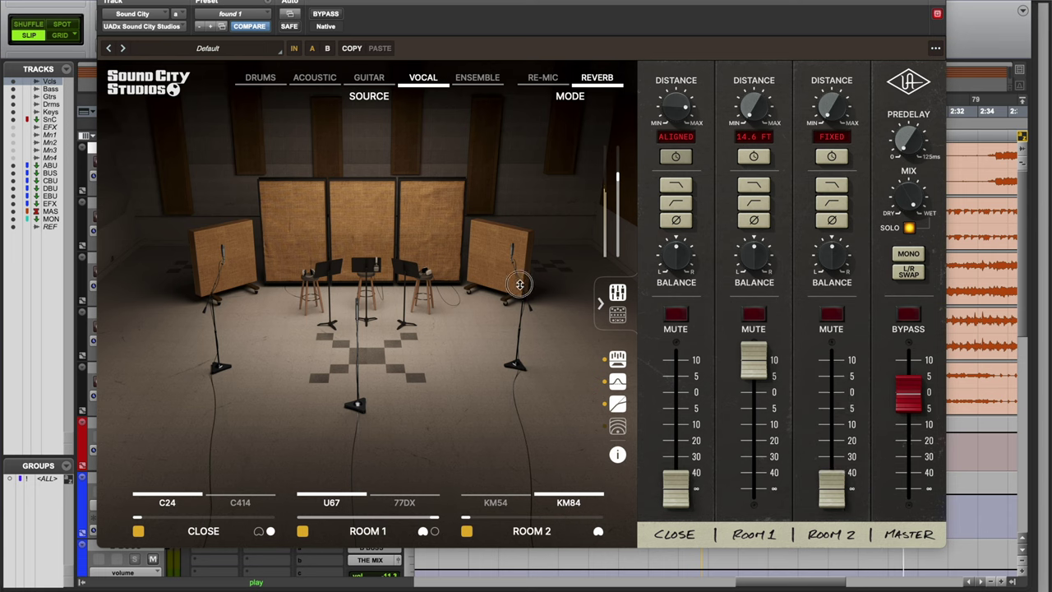
- Move the room mics out to 19.8 ft; set Room 1 about +3, Room 2 about +2, Close about -10
{"action": "left_click_drag", "start_coordinate": [520, 285], "coordinate": [527, 356]}
{"action": "left_click_drag", "start_coordinate": [506, 320], "coordinate": [573, 435]}
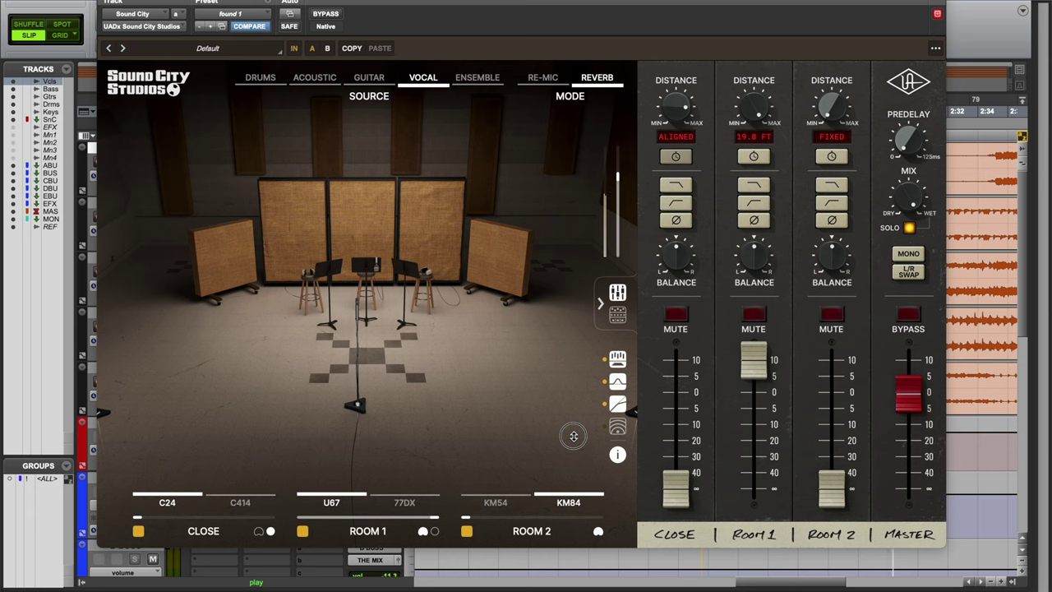
{"action": "mouse_move", "coordinate": [567, 424]}
{"action": "left_mouse_down"}
{"action": "mouse_move", "coordinate": [434, 206]}
{"action": "mouse_move", "coordinate": [552, 417]}
{"action": "left_mouse_up"}
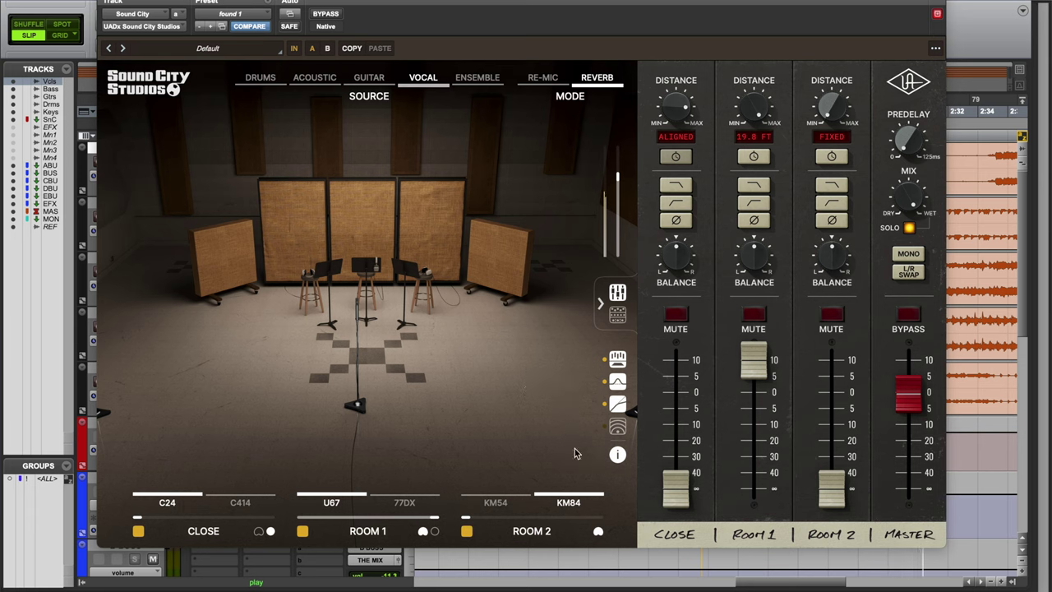
{"action": "mouse_move", "coordinate": [499, 497]}
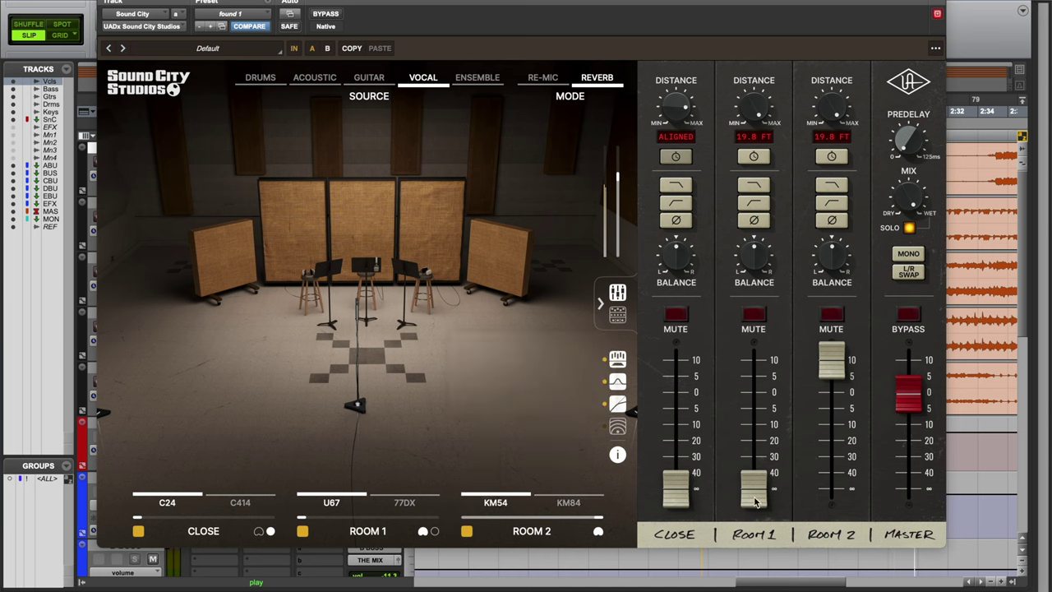
{"action": "left_click_drag", "start_coordinate": [755, 501], "coordinate": [748, 393]}
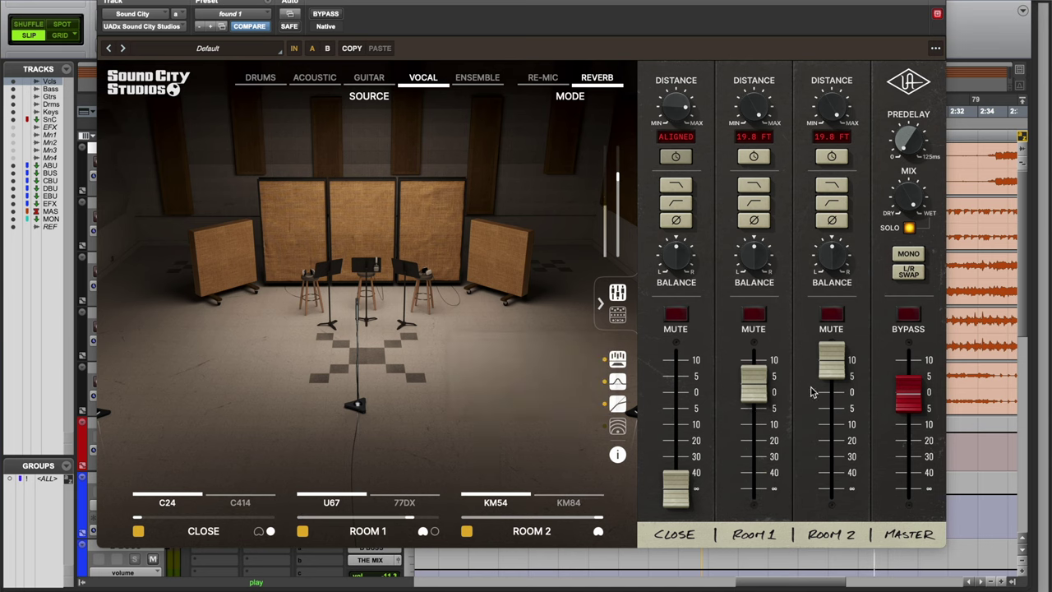
{"action": "left_click_drag", "start_coordinate": [827, 371], "coordinate": [828, 396]}
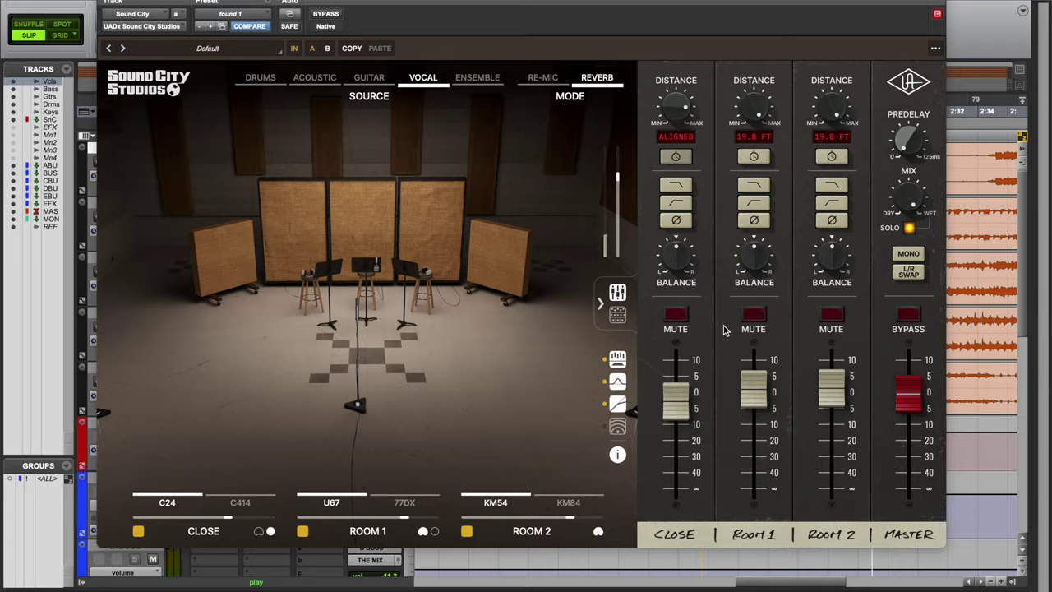
{"action": "left_click_drag", "start_coordinate": [676, 401], "coordinate": [679, 420]}
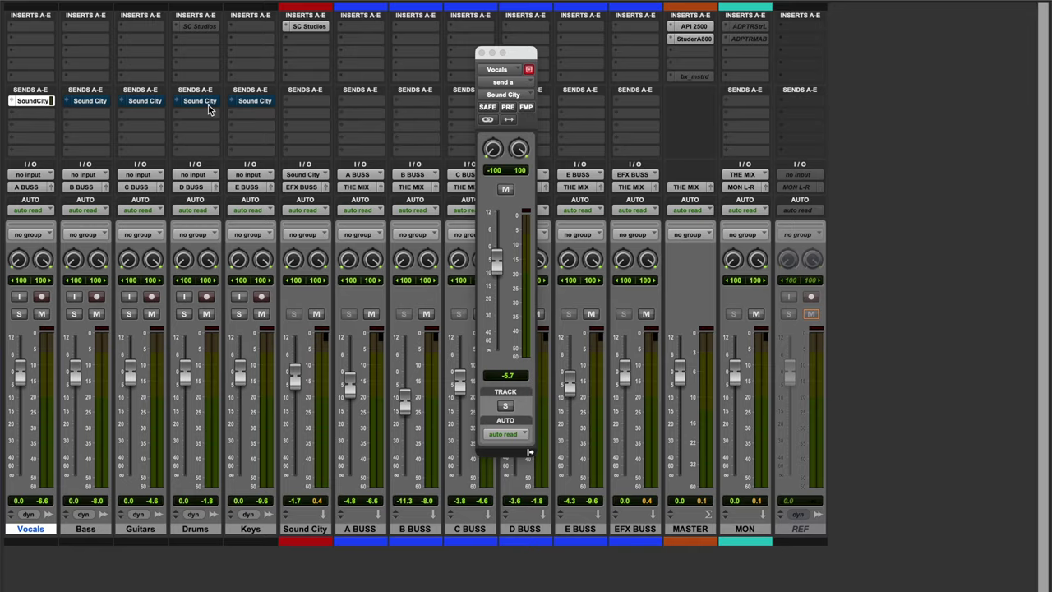
- Start playback and pull the Sound City reverb return fader down to -9.1
{"action": "key", "text": "space"}
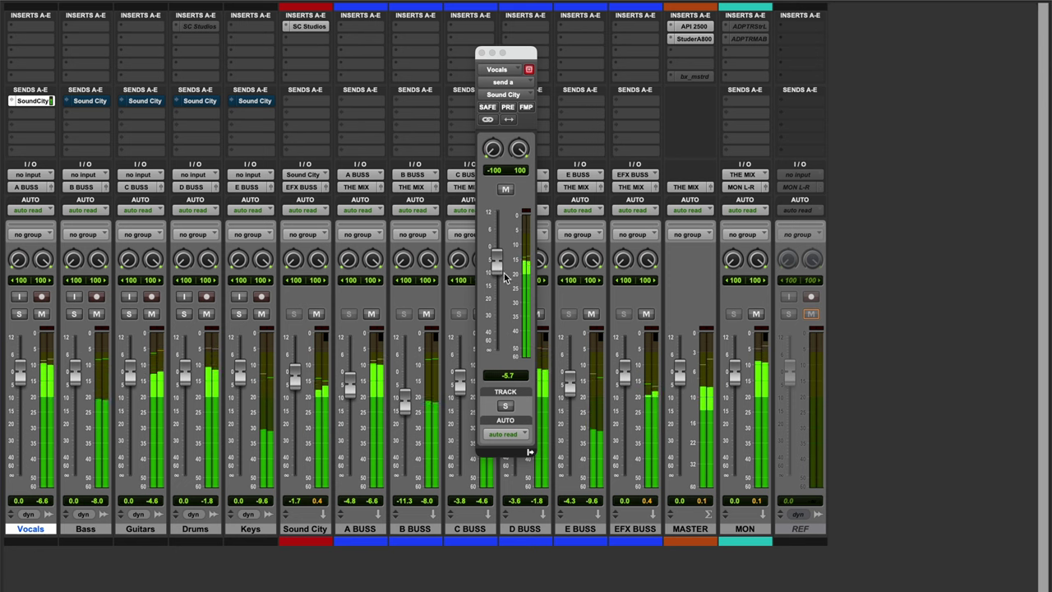
{"action": "left_click", "coordinate": [302, 382]}
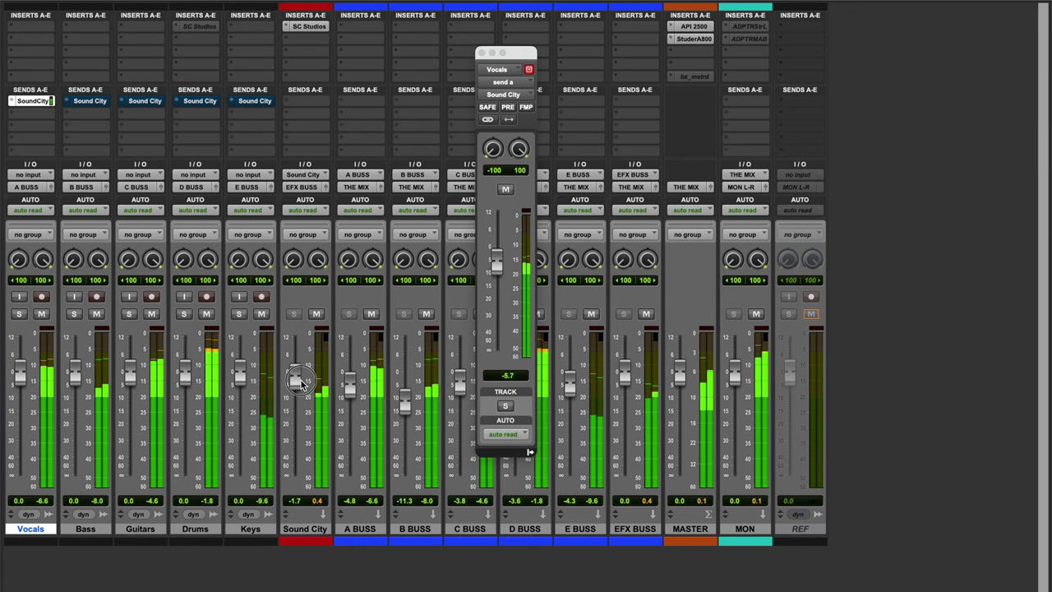
{"action": "mouse_move", "coordinate": [301, 382]}
{"action": "left_mouse_down"}
{"action": "mouse_move", "coordinate": [302, 402]}
{"action": "mouse_move", "coordinate": [302, 393]}
{"action": "left_mouse_up"}
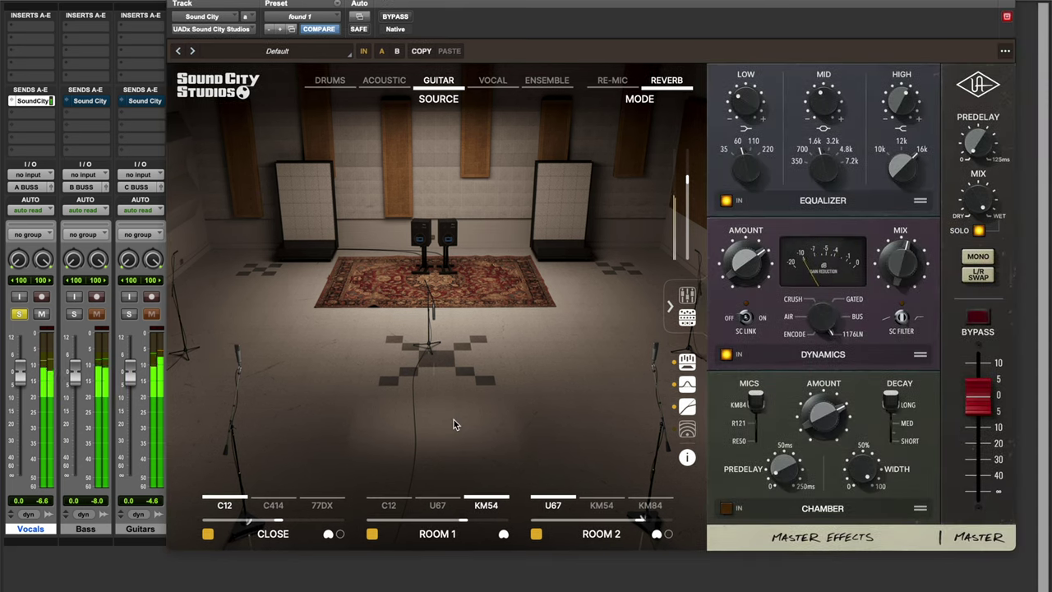
- Switch the Room 2 mic to KM84 and pull the Close mic level down to -inf
{"action": "left_click", "coordinate": [649, 503]}
{"action": "left_click", "coordinate": [687, 295]}
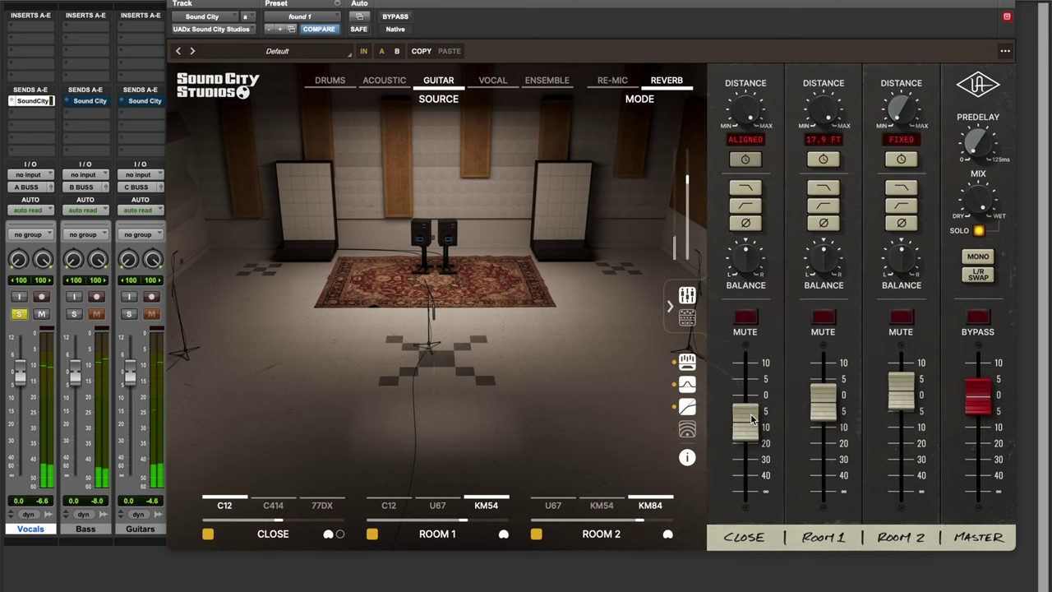
{"action": "left_click_drag", "start_coordinate": [745, 415], "coordinate": [745, 493]}
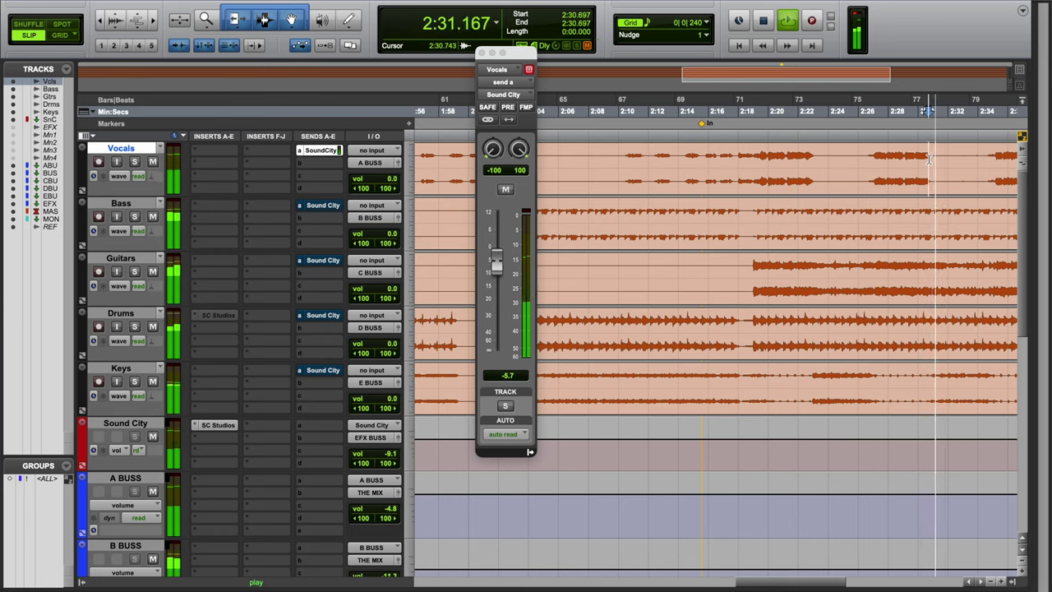
- In the mixer, toggle the Sound City return's mute repeatedly to compare wet and dry, then stop playback
{"action": "key", "text": "super+equal"}
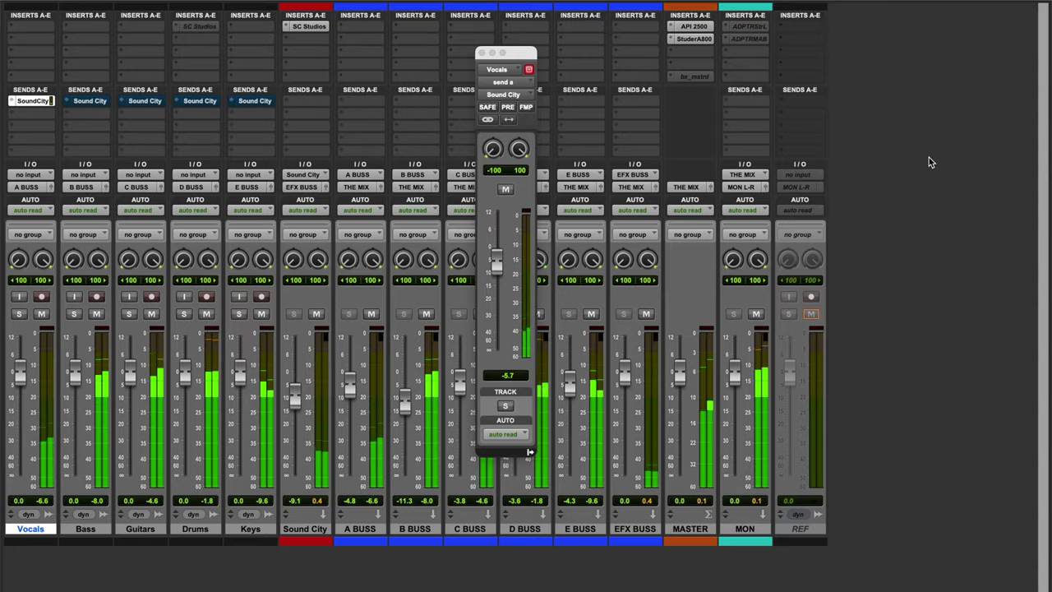
{"action": "key", "text": "super+equal"}
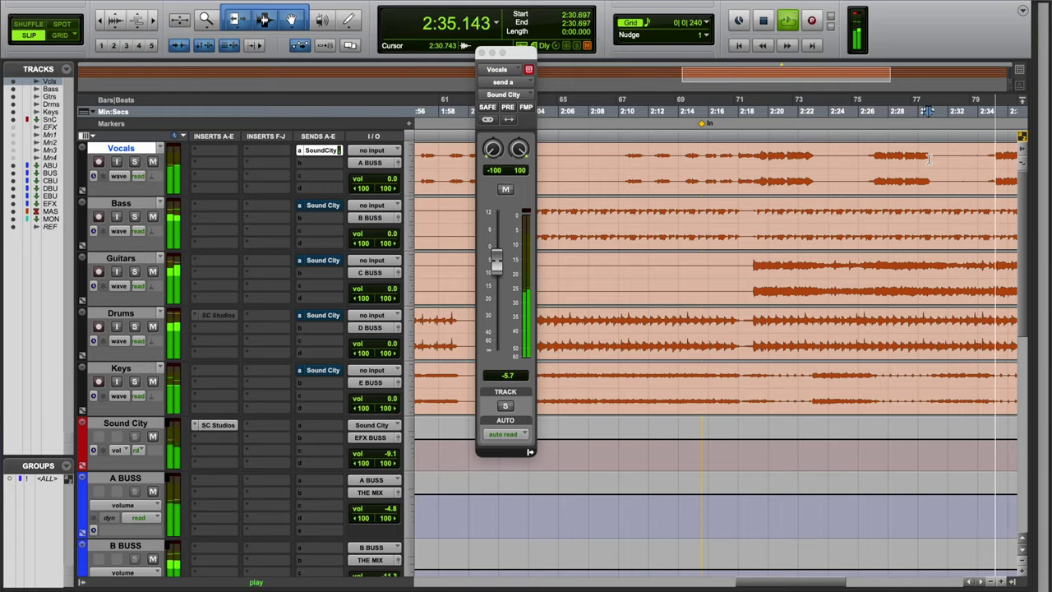
{"action": "key", "text": "super+equal"}
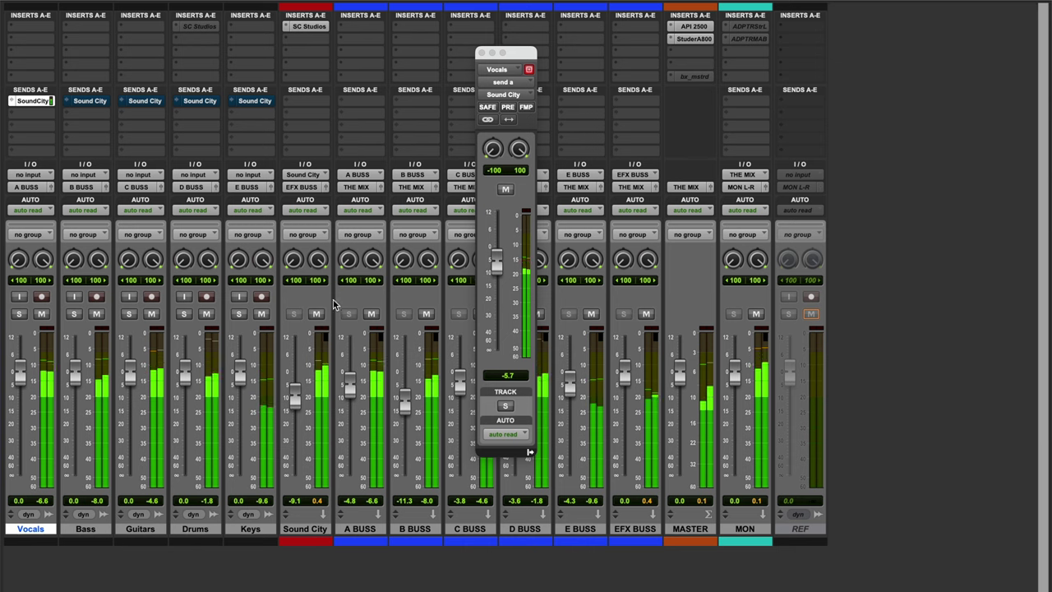
{"action": "left_click", "coordinate": [317, 314]}
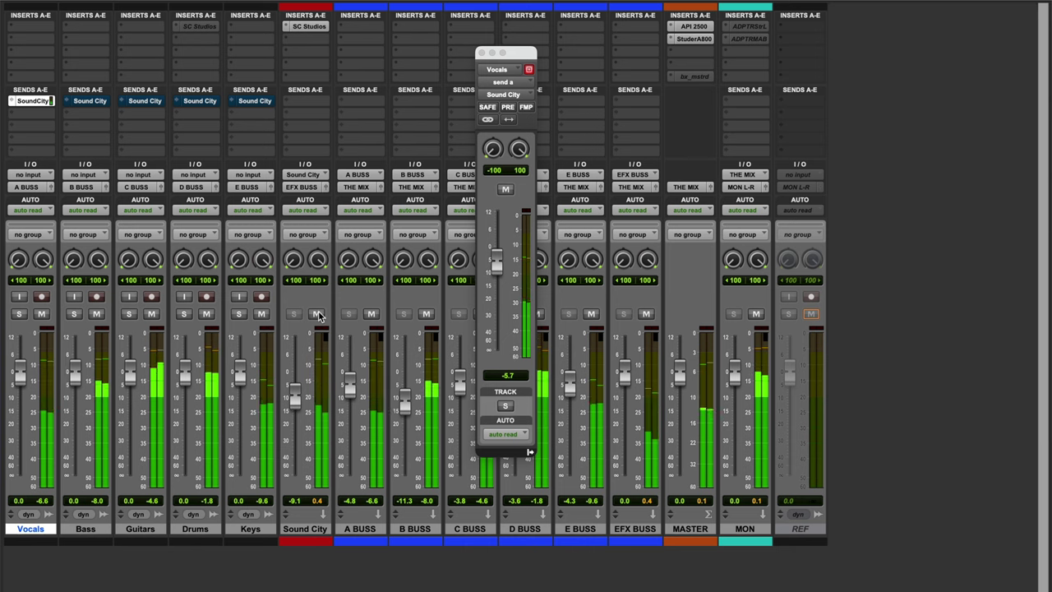
{"action": "left_click", "coordinate": [317, 314]}
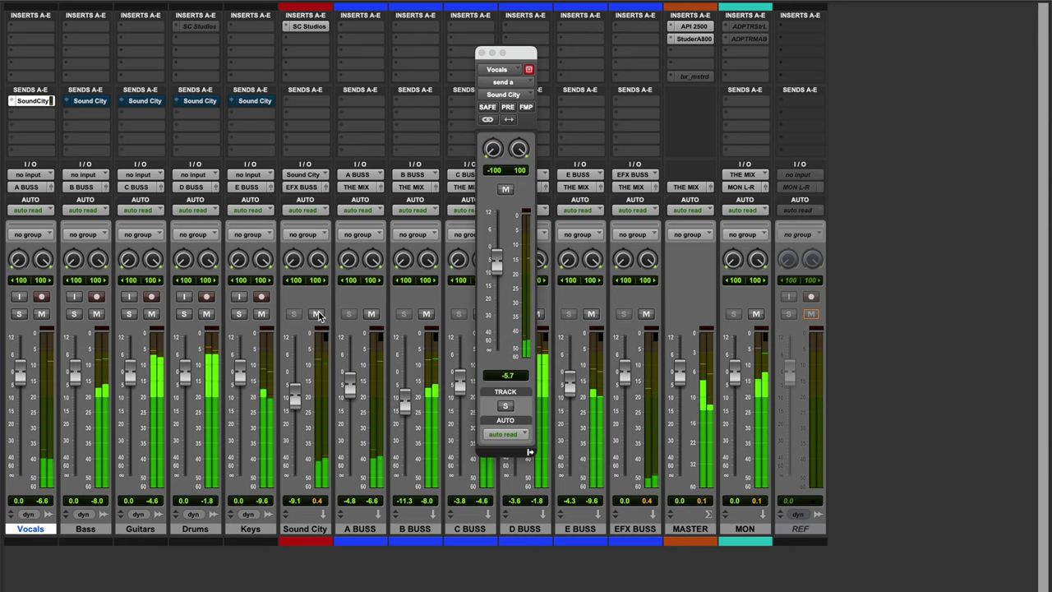
{"action": "left_click", "coordinate": [318, 314]}
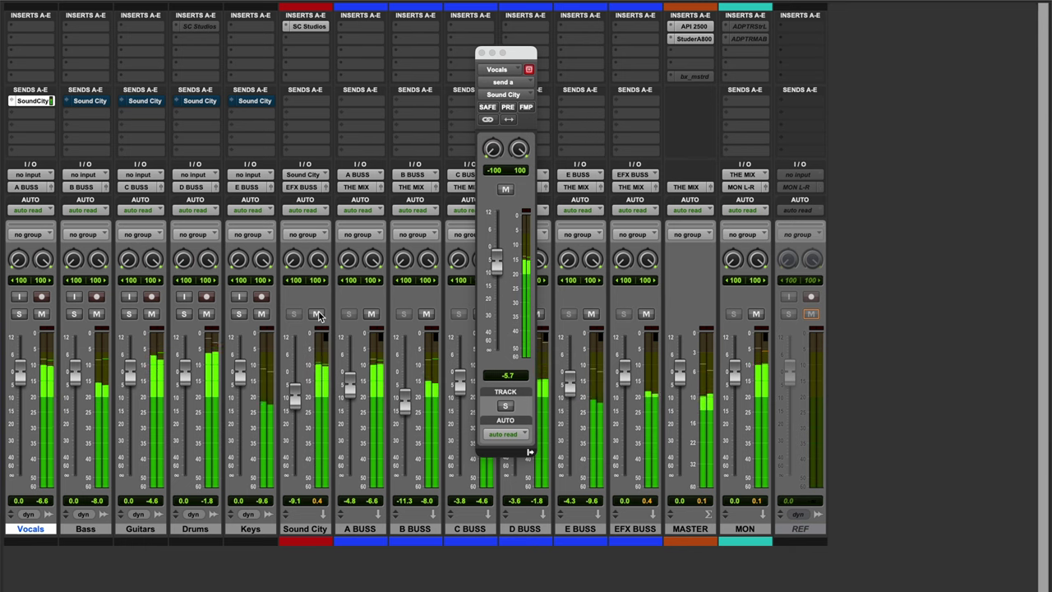
{"action": "left_click", "coordinate": [317, 313]}
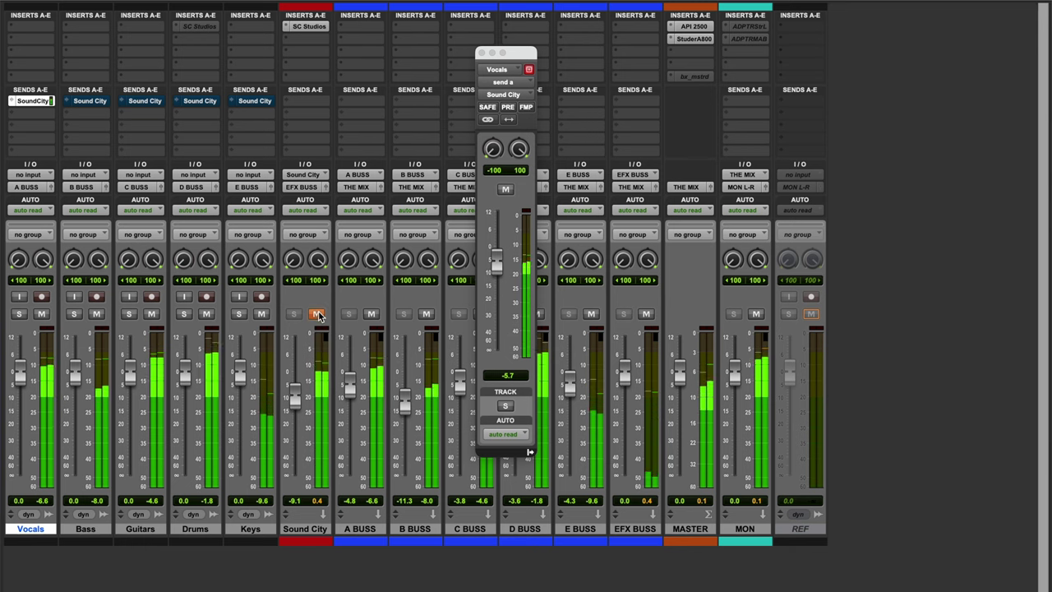
{"action": "left_click", "coordinate": [317, 314]}
{"action": "key", "text": "space"}
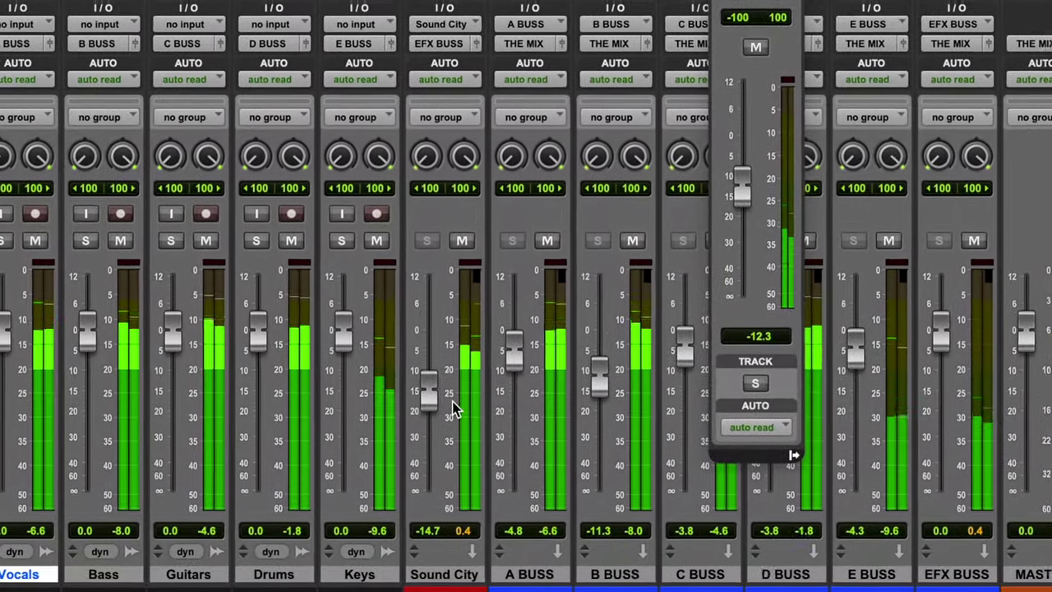
- Raise the Sound City return to -3.3, then mute and unmute it twice to compare the mix
{"action": "left_click", "coordinate": [386, 410]}
{"action": "left_click_drag", "start_coordinate": [486, 366], "coordinate": [491, 319]}
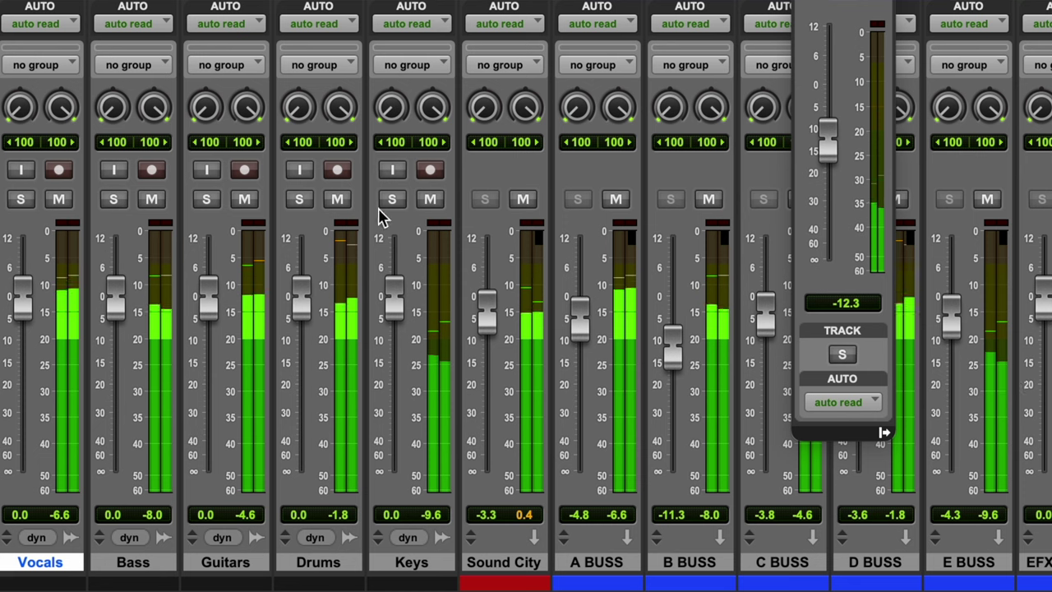
{"action": "left_click", "coordinate": [523, 200]}
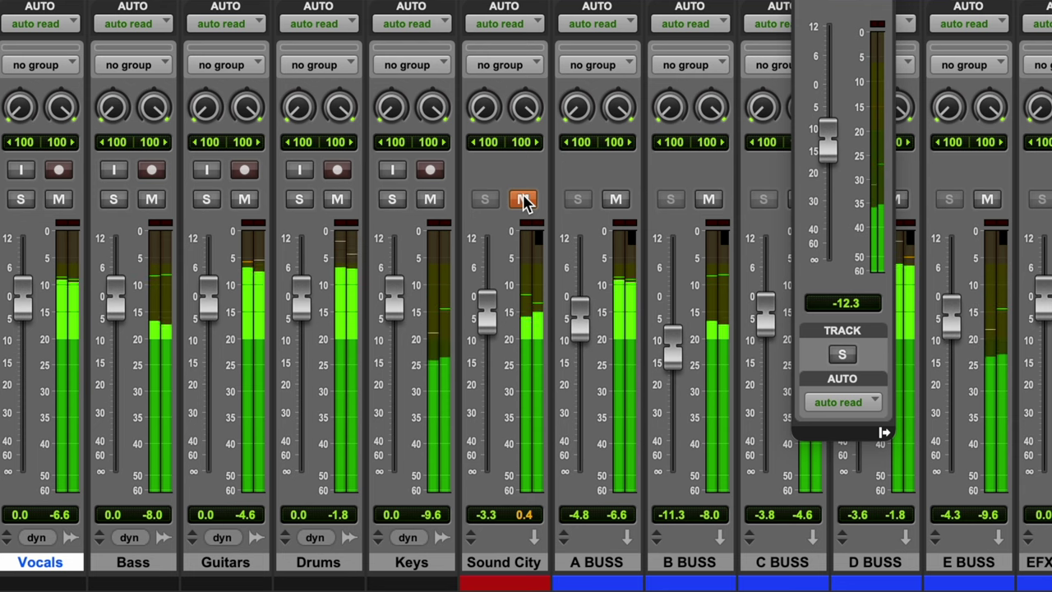
{"action": "left_click", "coordinate": [523, 200]}
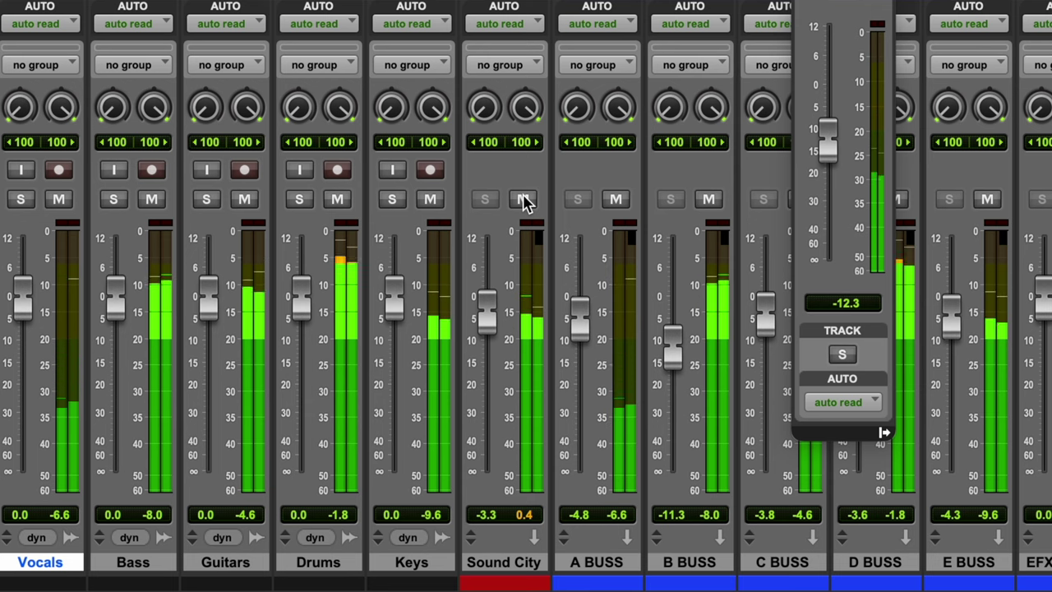
{"action": "left_click", "coordinate": [524, 199]}
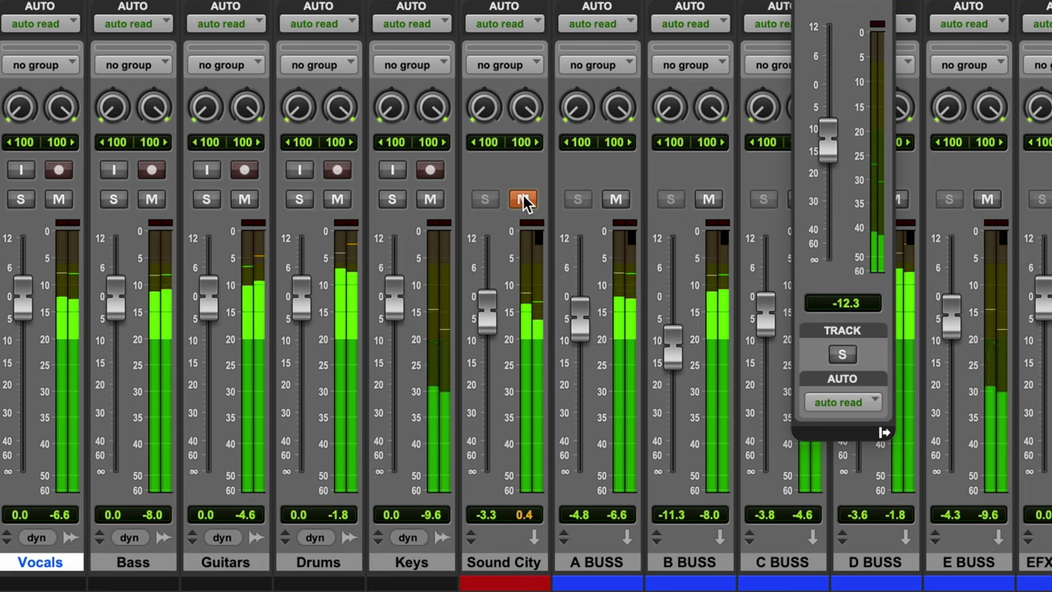
{"action": "left_click", "coordinate": [523, 200]}
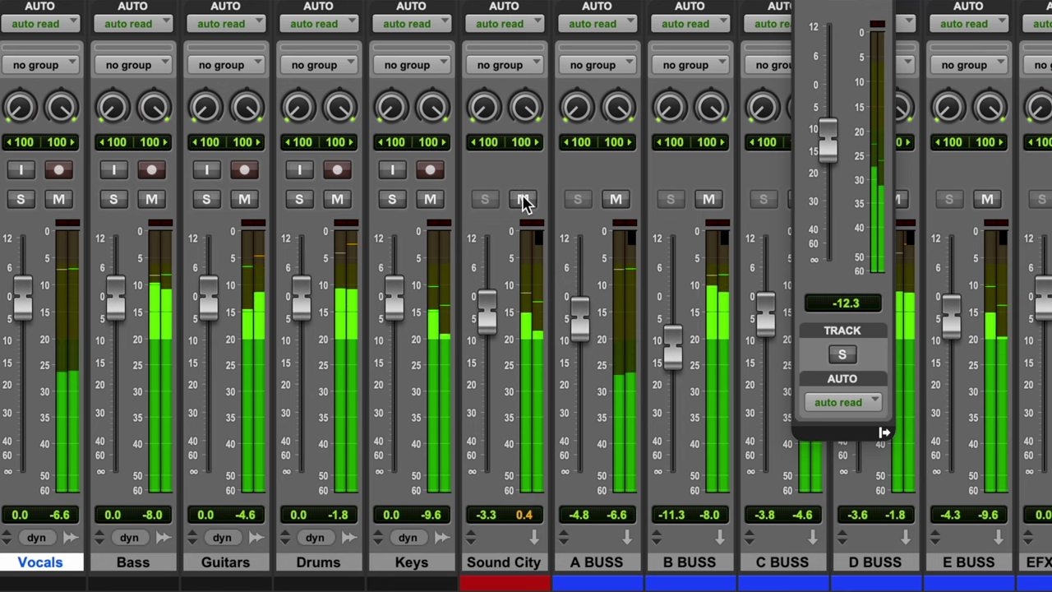